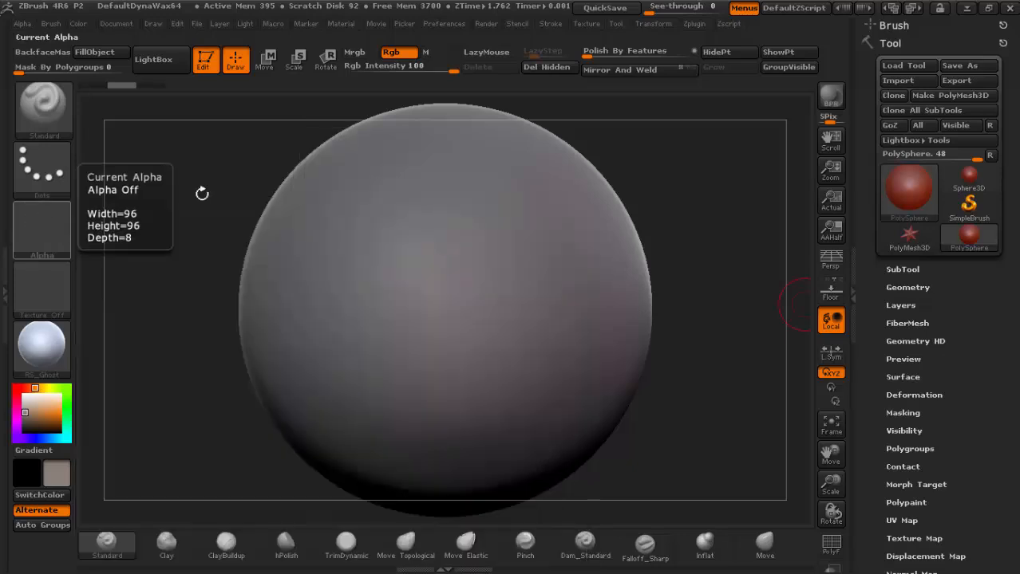
# Step: Set the Standard brush's alpha to Alpha 05, the ring pattern
pyautogui.click(32, 228)
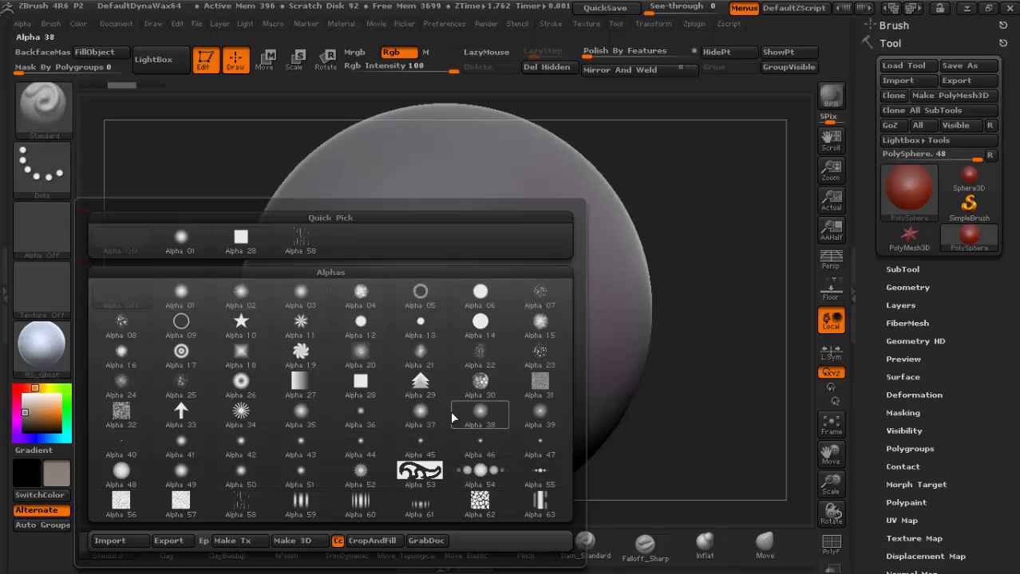
pyautogui.moveTo(387, 398)
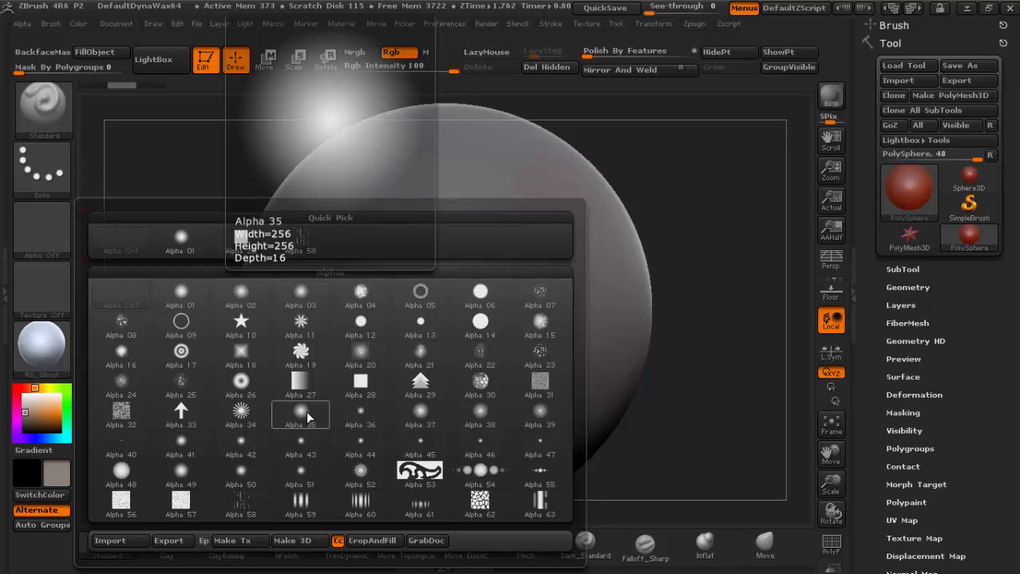
pyautogui.click(429, 297)
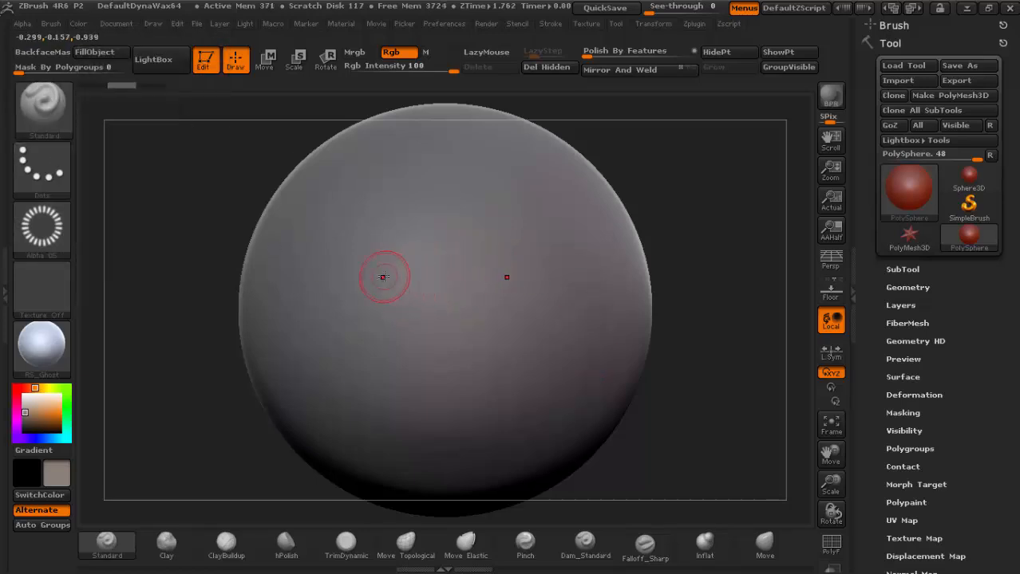
# Step: Try the ring alpha with symmetrical Dots strokes on the sphere's front and undo them
pyautogui.moveTo(363, 237)
pyautogui.mouseDown()
pyautogui.moveTo(356, 343)
pyautogui.moveTo(380, 383)
pyautogui.moveTo(415, 254)
pyautogui.moveTo(385, 201)
pyautogui.mouseUp()
pyautogui.press('ctrl')
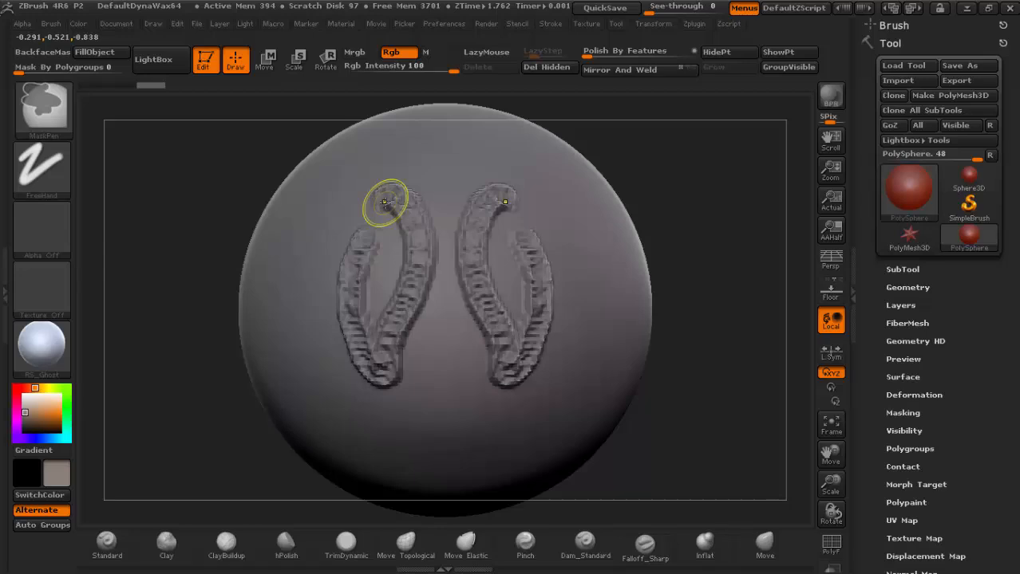
pyautogui.hotkey('ctrl', 'z')
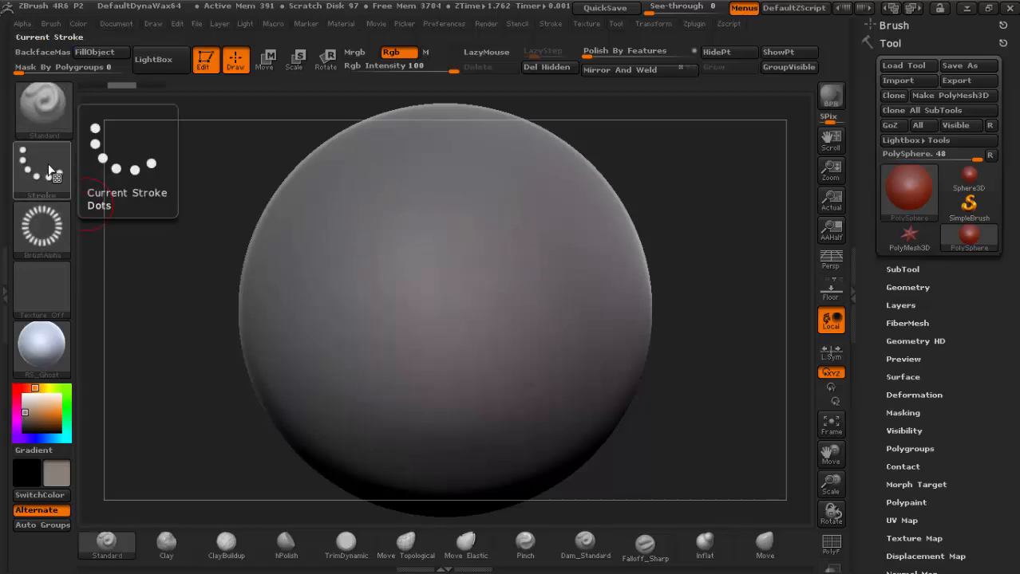
# Step: Set the brush stroke to DragRect, trying one ring stamp at the sphere's middle and undoing it
pyautogui.click(50, 171)
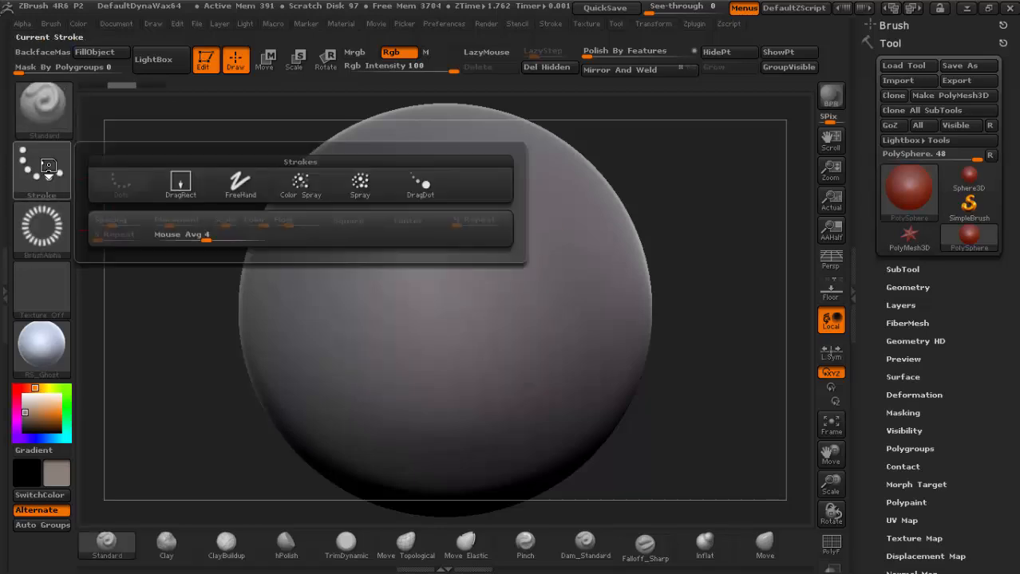
pyautogui.click(185, 187)
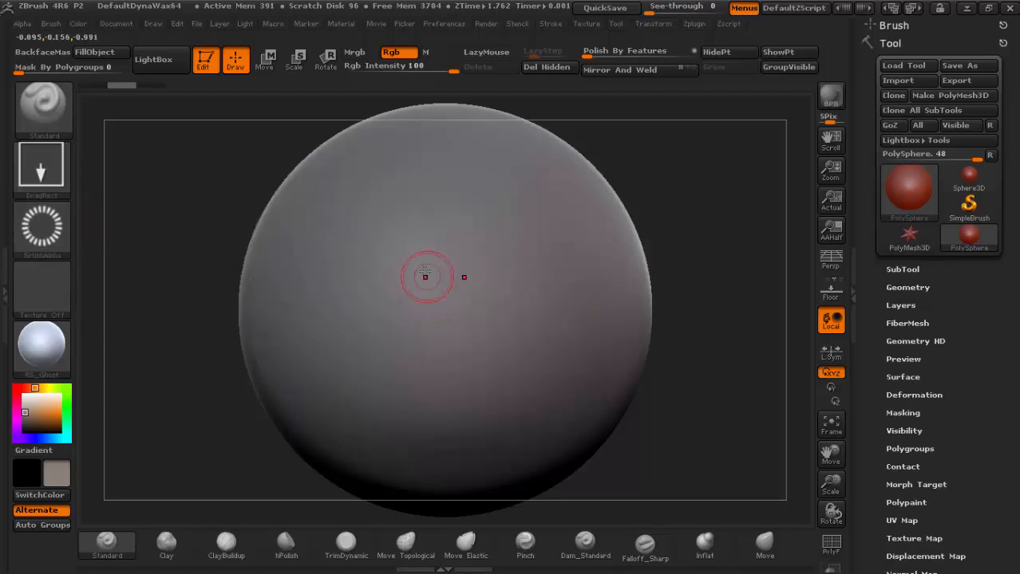
pyautogui.moveTo(441, 275)
pyautogui.mouseDown()
pyautogui.moveTo(501, 356)
pyautogui.moveTo(444, 300)
pyautogui.mouseUp()
pyautogui.hotkey('ctrl', 'z')
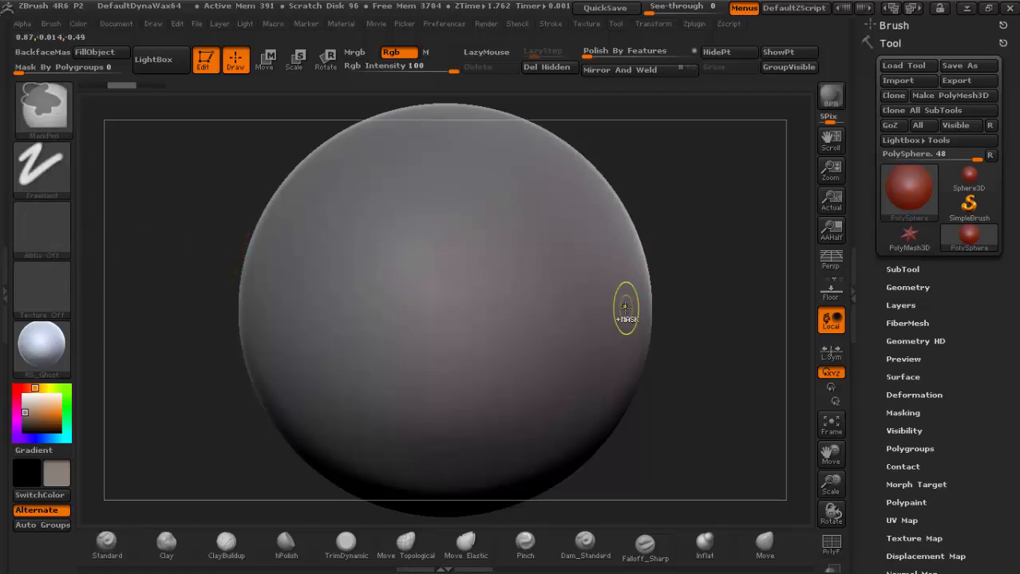
# Step: Subdivide the sphere once and stamp a single large Alpha 05 ring in the middle of its front
pyautogui.hotkey('ctrl', 'd')
pyautogui.keyDown('alt'); pyautogui.moveTo(686, 273); pyautogui.dragTo(699, 339); pyautogui.keyUp('alt')
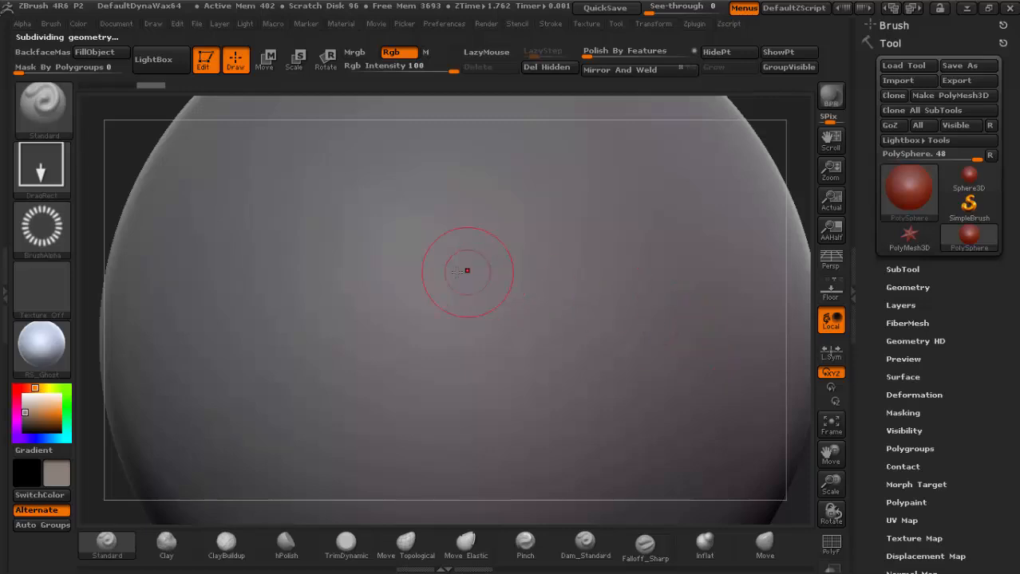
pyautogui.moveTo(437, 293); pyautogui.dragTo(565, 411)
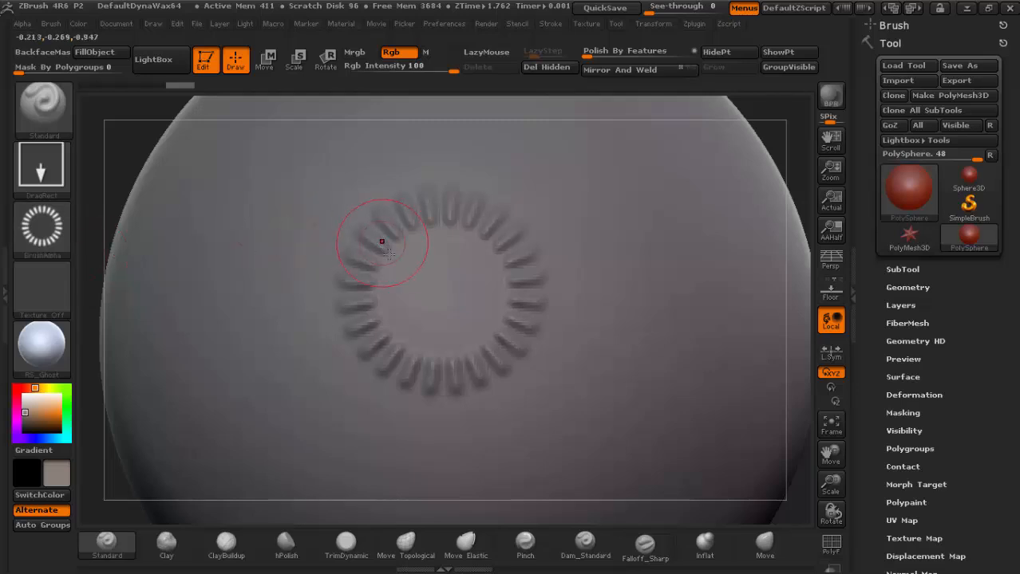
# Step: Switch to Alpha 25 and stamp its cell pattern at three places on the sphere beside the ring
pyautogui.moveTo(32, 221)
pyautogui.keyDown('ctrl'); pyautogui.moveTo(504, 321); pyautogui.dragTo(471, 334, button='right'); pyautogui.keyUp('ctrl')
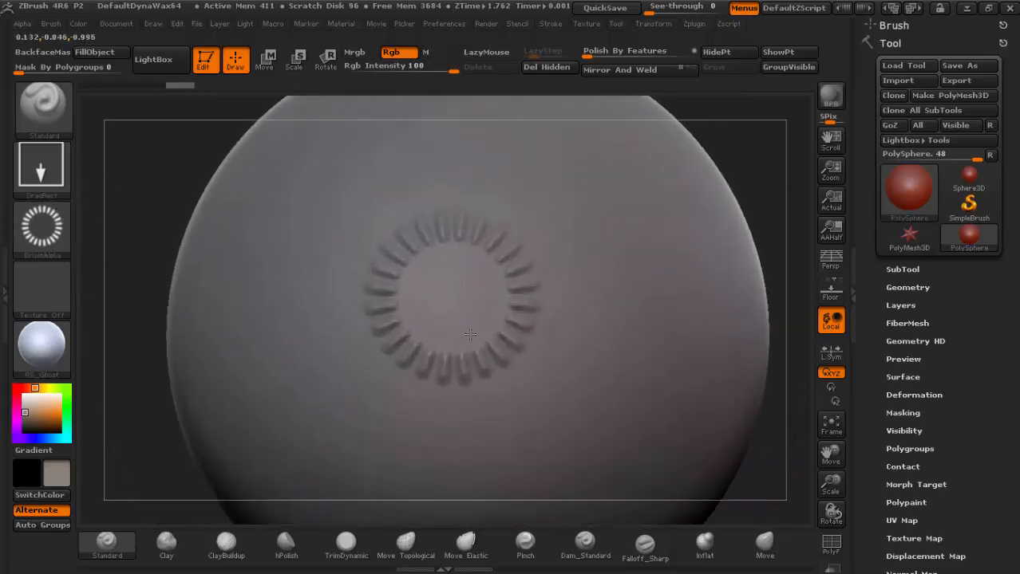
pyautogui.moveTo(680, 290); pyautogui.dragTo(710, 293, button='right')
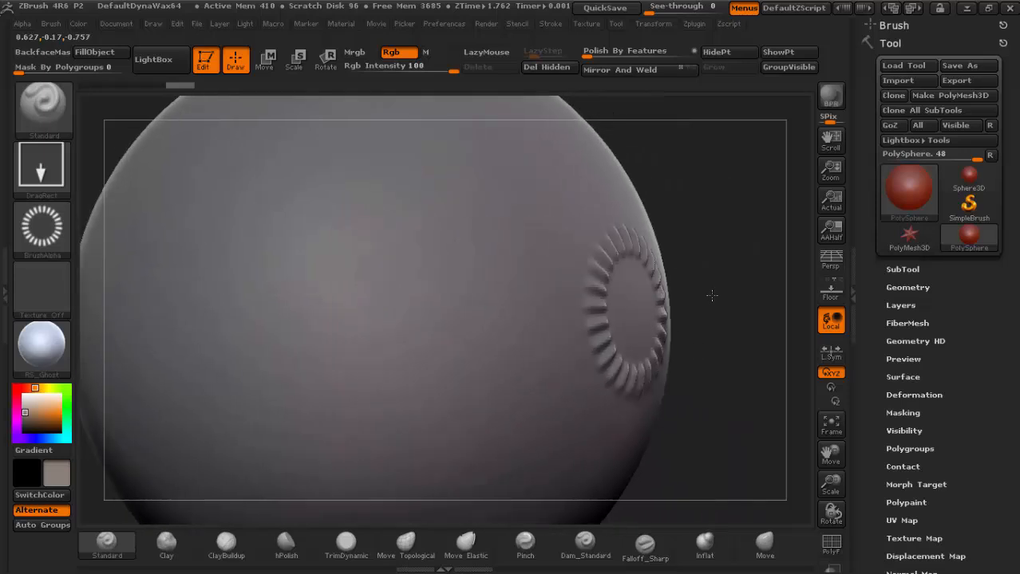
pyautogui.moveTo(556, 282); pyautogui.dragTo(446, 277, button='right')
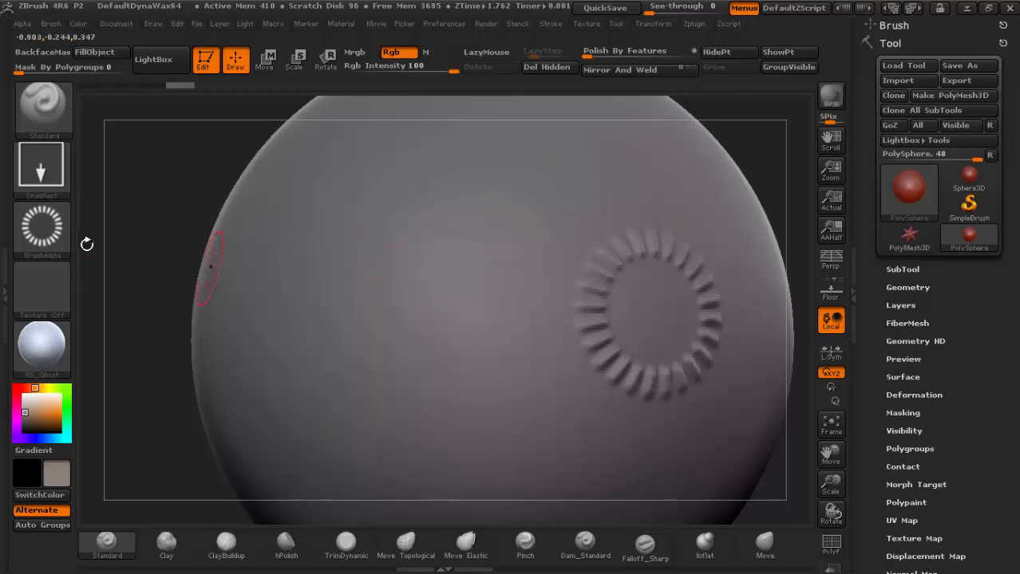
pyautogui.click(44, 238)
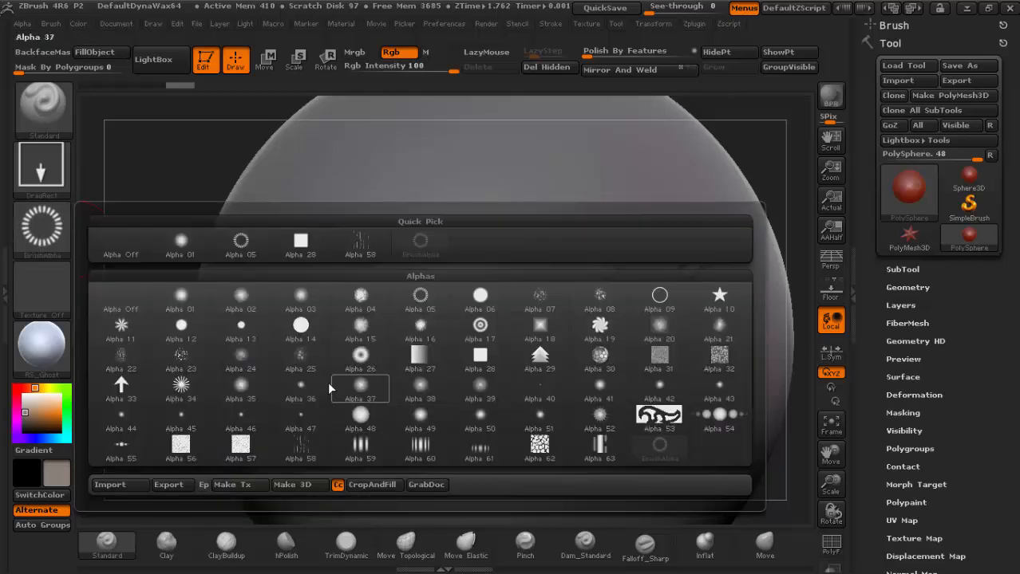
pyautogui.click(300, 356)
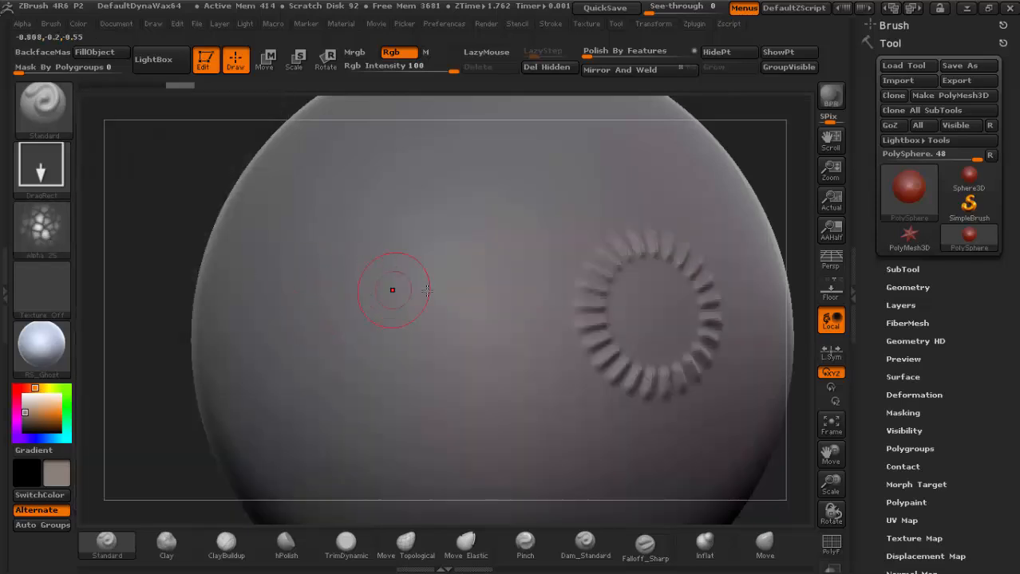
pyautogui.moveTo(421, 279); pyautogui.dragTo(451, 336)
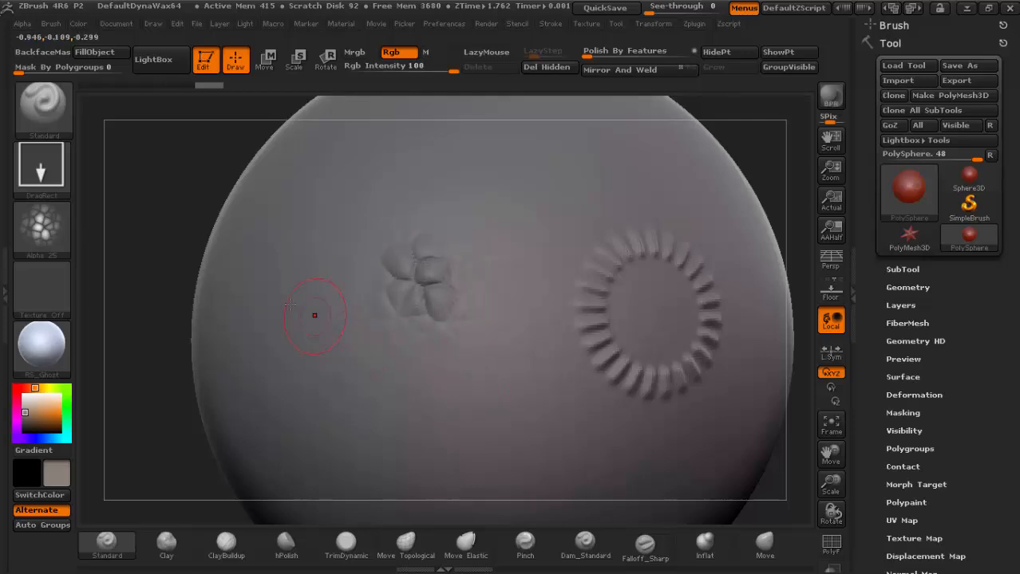
pyautogui.moveTo(296, 314); pyautogui.dragTo(302, 327)
pyautogui.moveTo(346, 199); pyautogui.dragTo(370, 238)
# Step: Switch to Alpha 08 and stamp its bumpy pattern in varying sizes around the Alpha 25 marks and the sphere's side
pyautogui.click(44, 231)
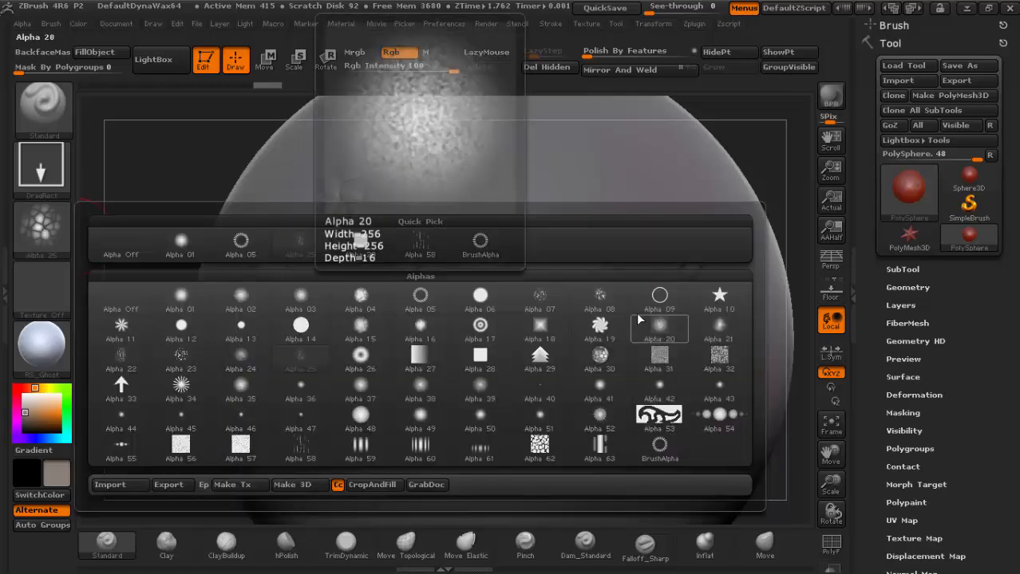
pyautogui.click(611, 306)
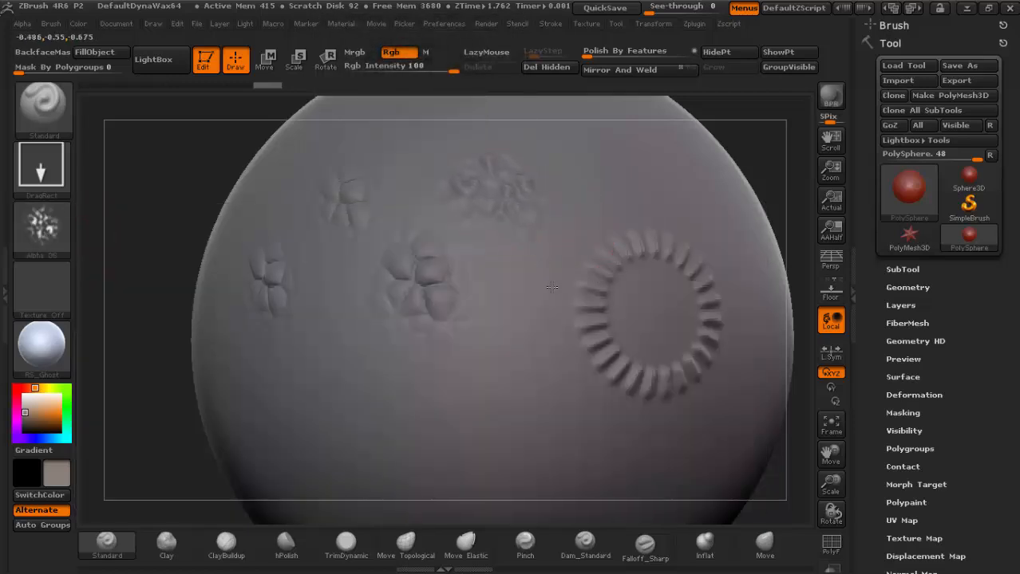
pyautogui.moveTo(552, 287); pyautogui.dragTo(530, 397)
pyautogui.moveTo(370, 403); pyautogui.dragTo(422, 474)
pyautogui.moveTo(309, 394)
pyautogui.mouseDown(button='right')
pyautogui.moveTo(363, 358)
pyautogui.moveTo(450, 357)
pyautogui.moveTo(493, 333)
pyautogui.moveTo(496, 305)
pyautogui.mouseUp(button='right')
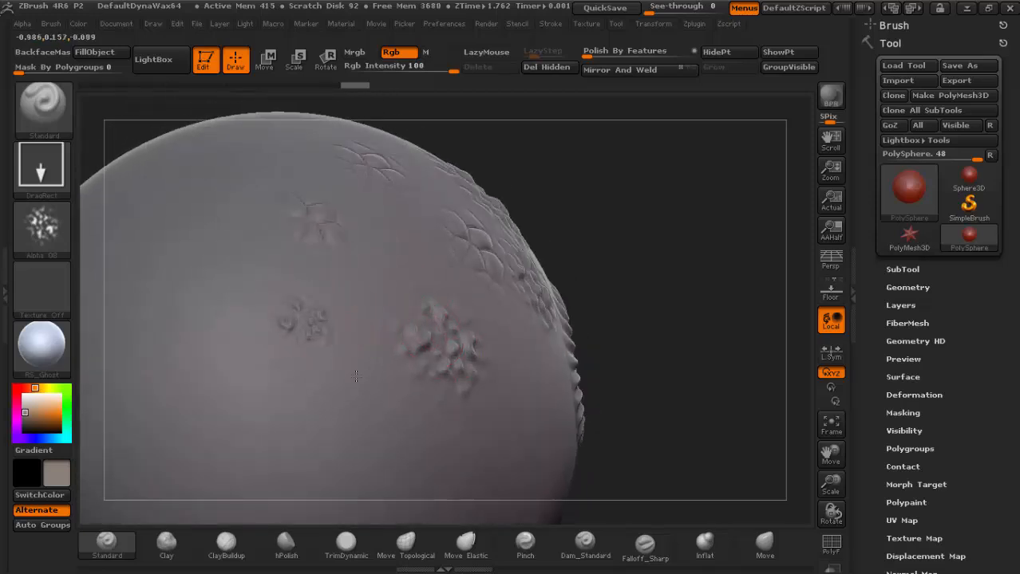
pyautogui.moveTo(356, 376); pyautogui.dragTo(394, 418)
pyautogui.moveTo(563, 257)
pyautogui.keyDown('alt'); pyautogui.mouseDown(button='right')
pyautogui.moveTo(485, 350)
pyautogui.moveTo(472, 348)
pyautogui.mouseUp(button='right'); pyautogui.keyUp('alt')
pyautogui.moveTo(340, 312); pyautogui.dragTo(368, 343)
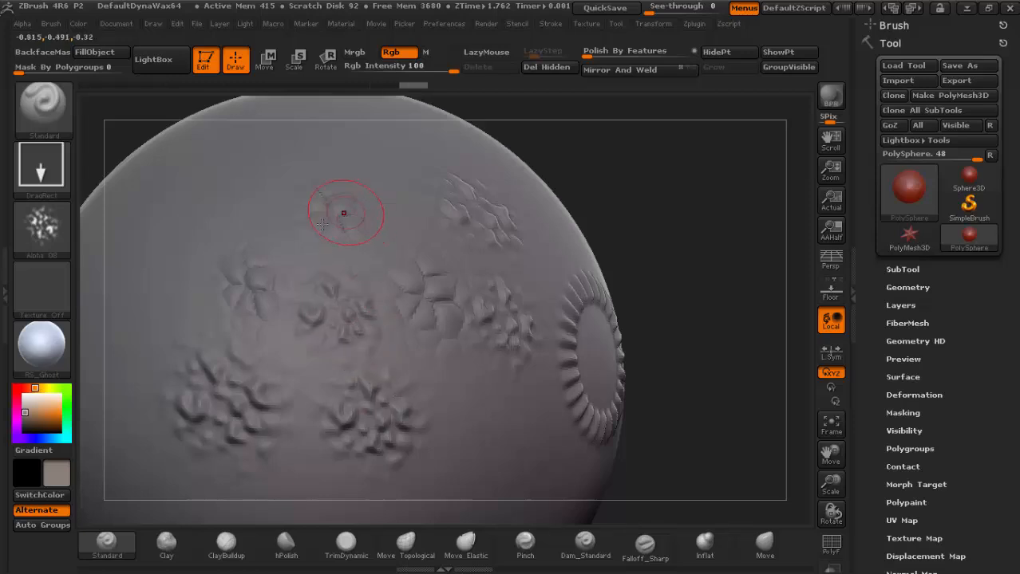
pyautogui.keyDown('alt'); pyautogui.moveTo(292, 249); pyautogui.dragTo(379, 325, button='right'); pyautogui.keyUp('alt')
pyautogui.moveTo(292, 267)
pyautogui.mouseDown(button='right')
pyautogui.moveTo(364, 291)
pyautogui.moveTo(517, 265)
pyautogui.mouseUp(button='right')
pyautogui.moveTo(461, 221)
pyautogui.mouseDown(button='right')
pyautogui.moveTo(526, 256)
pyautogui.moveTo(453, 230)
pyautogui.mouseUp(button='right')
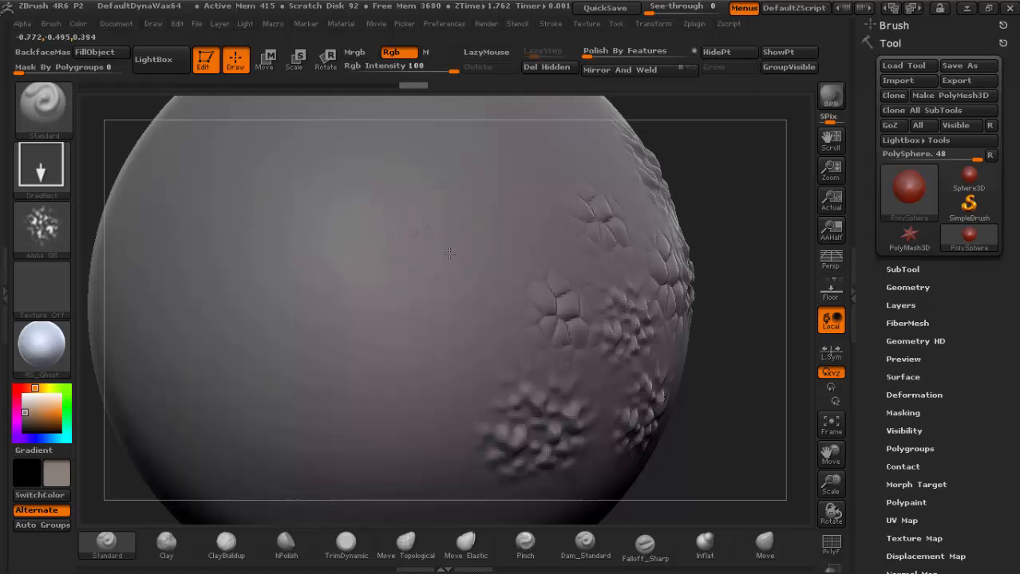
pyautogui.moveTo(449, 254); pyautogui.dragTo(463, 269)
# Step: Examine the stamped ring and bump patterns on the sphere from several angles
pyautogui.moveTo(505, 304)
pyautogui.keyDown('alt'); pyautogui.mouseDown(button='right')
pyautogui.moveTo(450, 286)
pyautogui.moveTo(461, 303)
pyautogui.mouseUp(button='right'); pyautogui.keyUp('alt')
pyautogui.moveTo(586, 328); pyautogui.dragTo(488, 326, button='right')
pyautogui.keyDown('alt'); pyautogui.moveTo(699, 317); pyautogui.dragTo(384, 291, button='right'); pyautogui.keyUp('alt')
pyautogui.keyDown('ctrl'); pyautogui.moveTo(447, 312); pyautogui.dragTo(482, 279, button='right'); pyautogui.keyUp('ctrl')
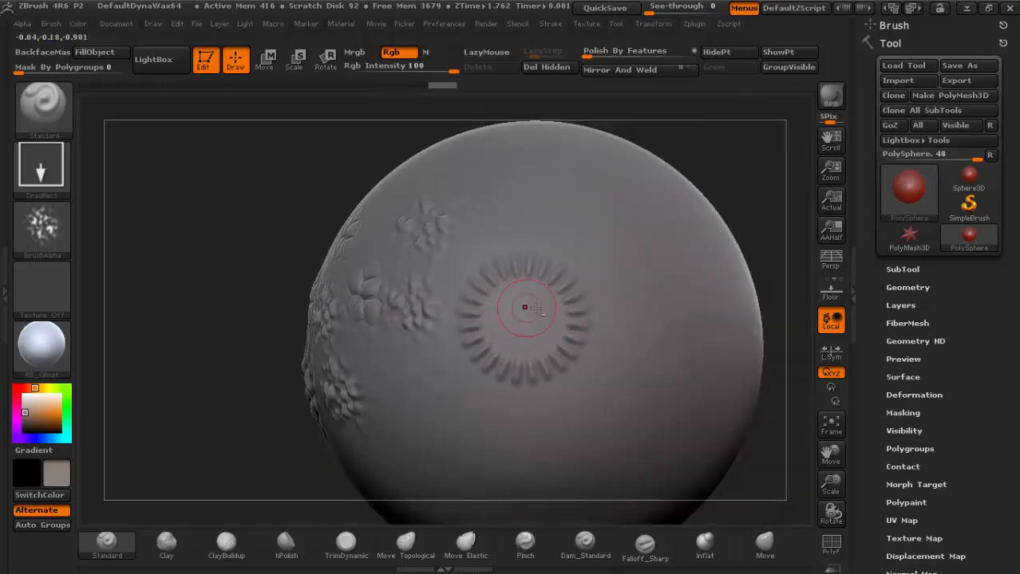
pyautogui.keyDown('alt'); pyautogui.moveTo(525, 307); pyautogui.dragTo(494, 307, button='right'); pyautogui.keyUp('alt')
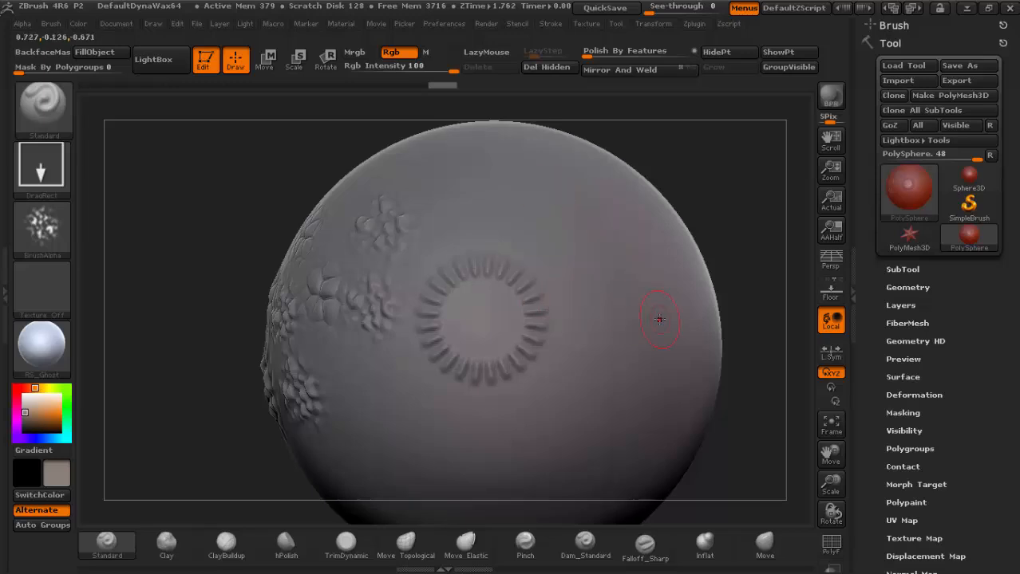
pyautogui.moveTo(660, 316)
pyautogui.keyDown('ctrl'); pyautogui.mouseDown(button='right')
pyautogui.moveTo(647, 263)
pyautogui.moveTo(613, 284)
pyautogui.moveTo(578, 261)
pyautogui.mouseUp(button='right'); pyautogui.keyUp('ctrl')
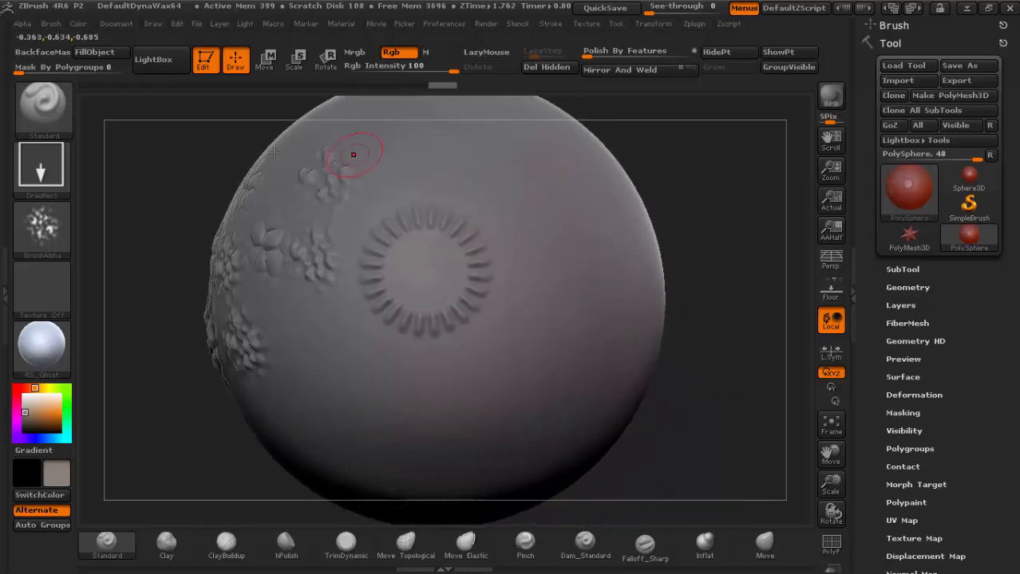
pyautogui.moveTo(493, 269)
pyautogui.mouseDown(button='right')
pyautogui.moveTo(485, 300)
pyautogui.moveTo(543, 281)
pyautogui.moveTo(526, 280)
pyautogui.moveTo(528, 316)
pyautogui.moveTo(514, 257)
pyautogui.moveTo(488, 302)
pyautogui.mouseUp(button='right')
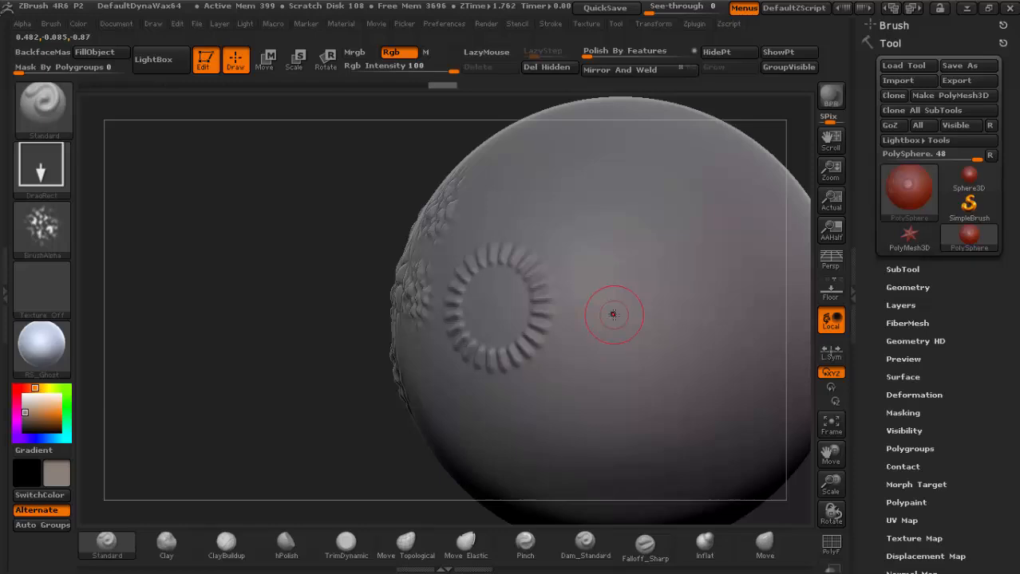
pyautogui.moveTo(646, 269)
pyautogui.mouseDown(button='right')
pyautogui.moveTo(604, 272)
pyautogui.moveTo(575, 289)
pyautogui.mouseUp(button='right')
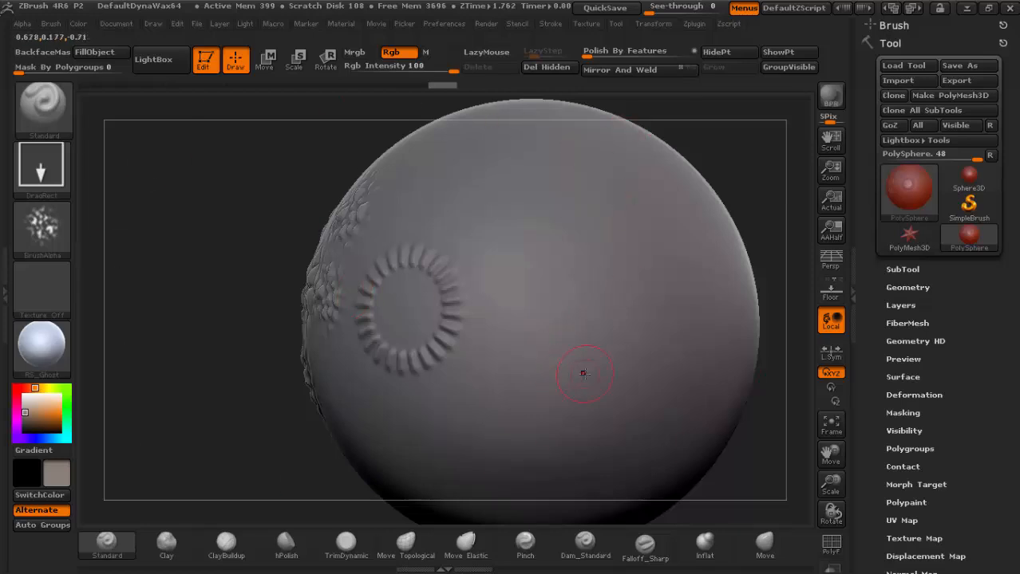
# Step: Restore the recent tool list to its default configuration, keeping the stamped sphere as the active tool
pyautogui.click(989, 154)
pyautogui.keyDown('alt'); pyautogui.moveTo(605, 358); pyautogui.dragTo(551, 348, button='right'); pyautogui.keyUp('alt')
pyautogui.moveTo(407, 295); pyautogui.dragTo(481, 274, button='right')
pyautogui.keyDown('alt'); pyautogui.moveTo(356, 284); pyautogui.dragTo(455, 291, button='right'); pyautogui.keyUp('alt')
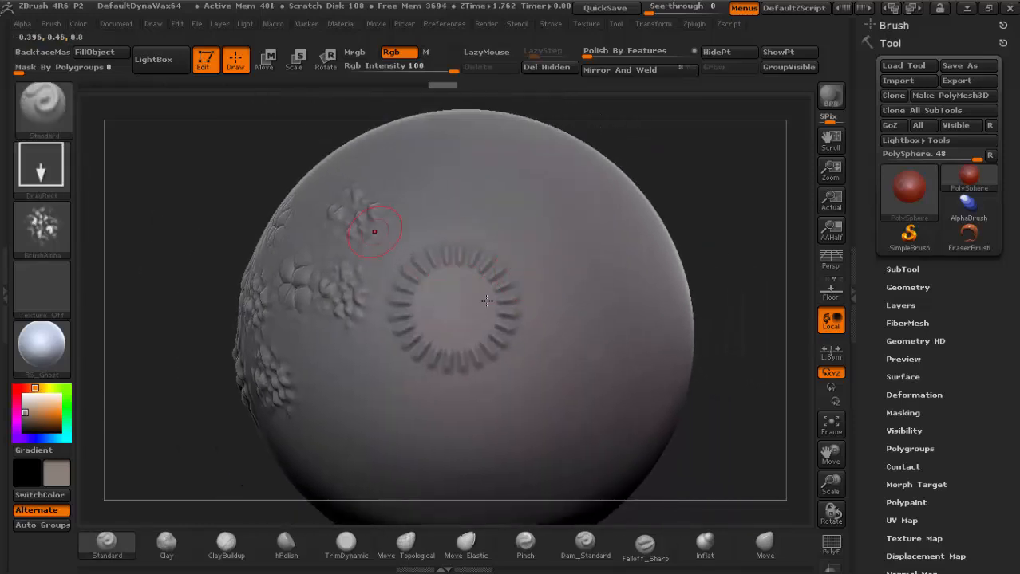
# Step: Switch the active tool to Sphere3D and set the brush alpha to Alpha Off
pyautogui.click(911, 189)
pyautogui.click(482, 257)
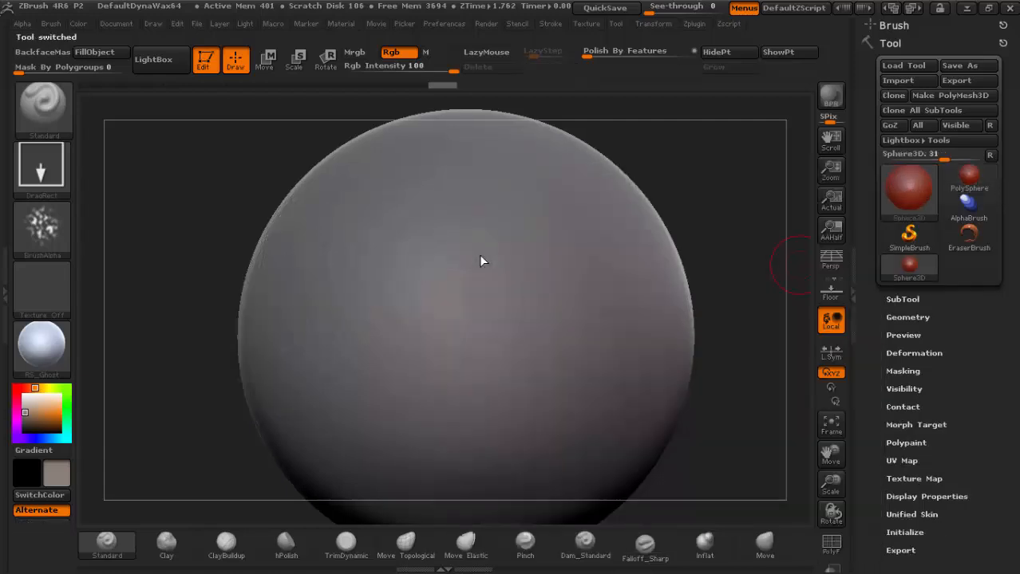
pyautogui.keyDown('ctrl'); pyautogui.moveTo(615, 343); pyautogui.dragTo(570, 319, button='right'); pyautogui.keyUp('ctrl')
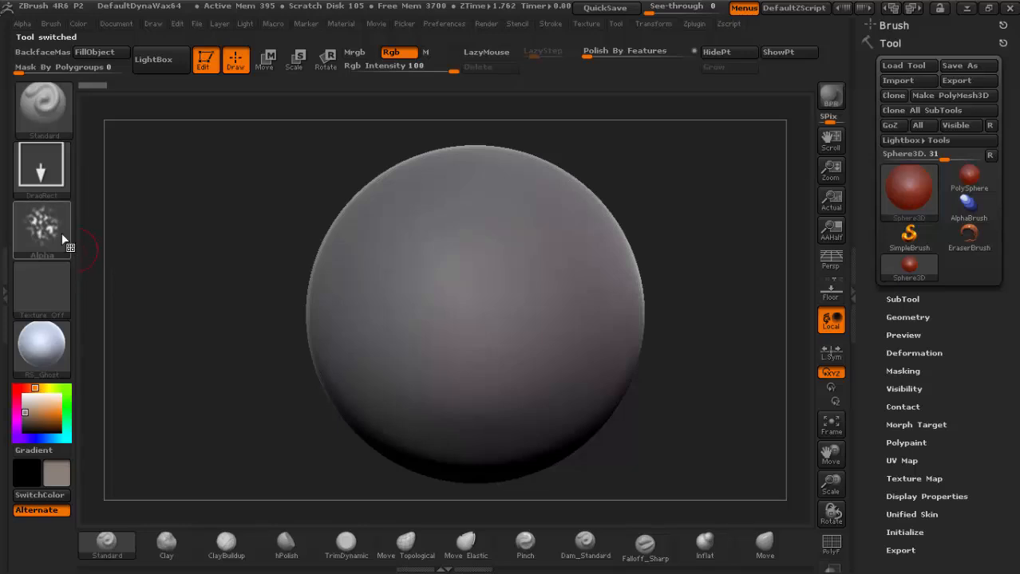
pyautogui.click(41, 229)
pyautogui.click(120, 239)
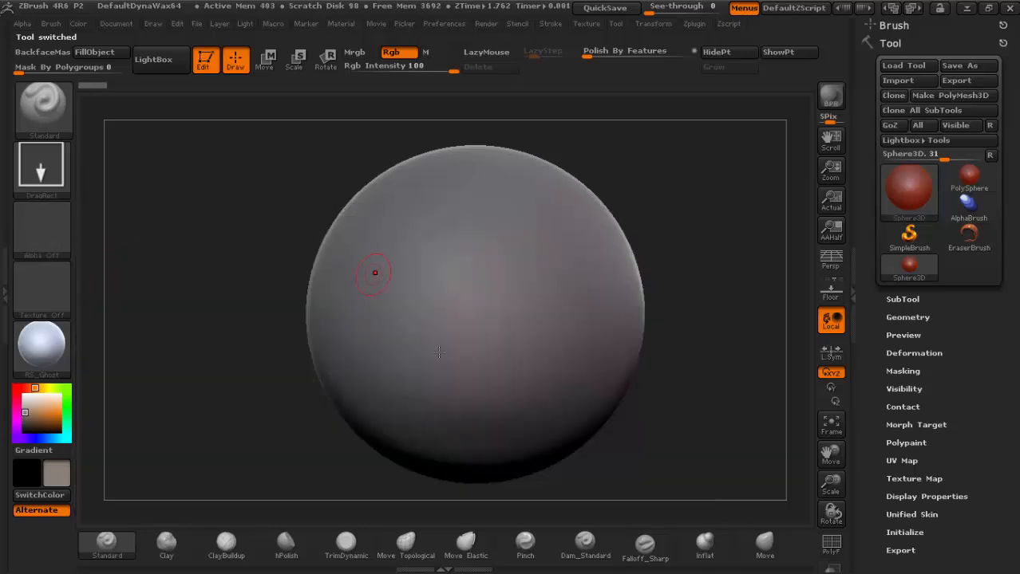
# Step: Append a Plane3D mesh as a subtool of the sphere and toggle off the subtools' visibility from the sphere's entry
pyautogui.click(905, 300)
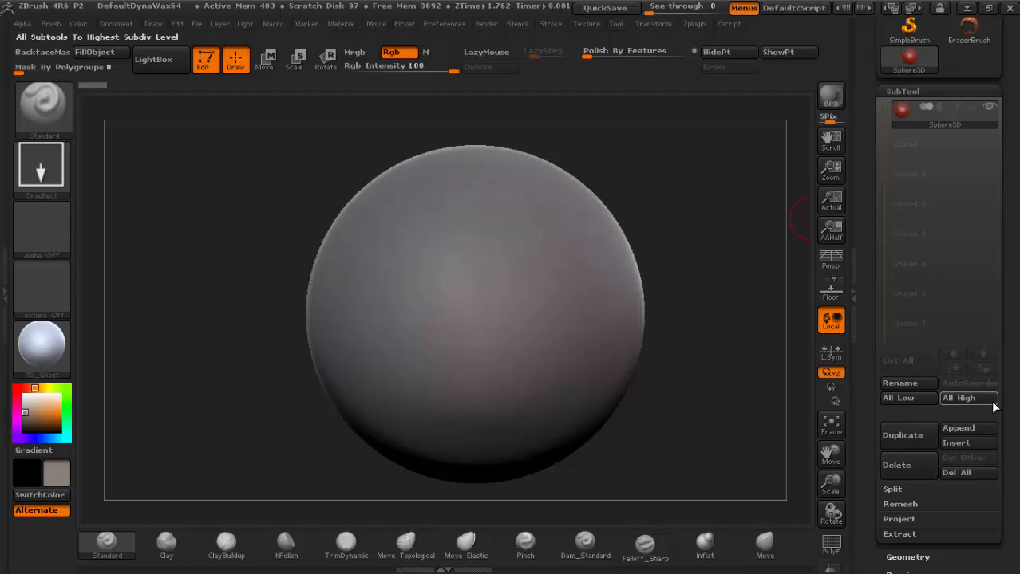
pyautogui.click(979, 431)
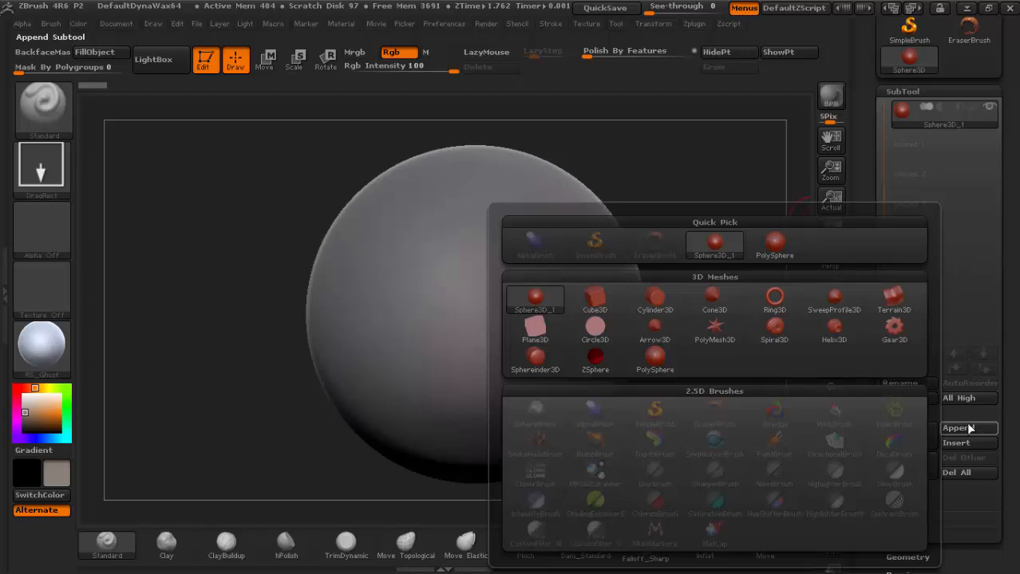
pyautogui.click(968, 430)
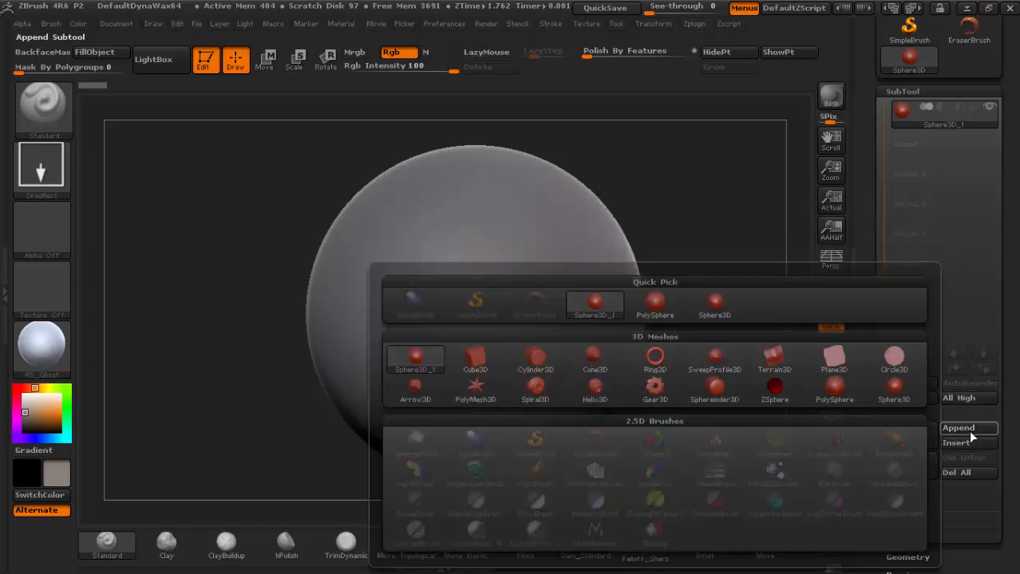
pyautogui.click(834, 364)
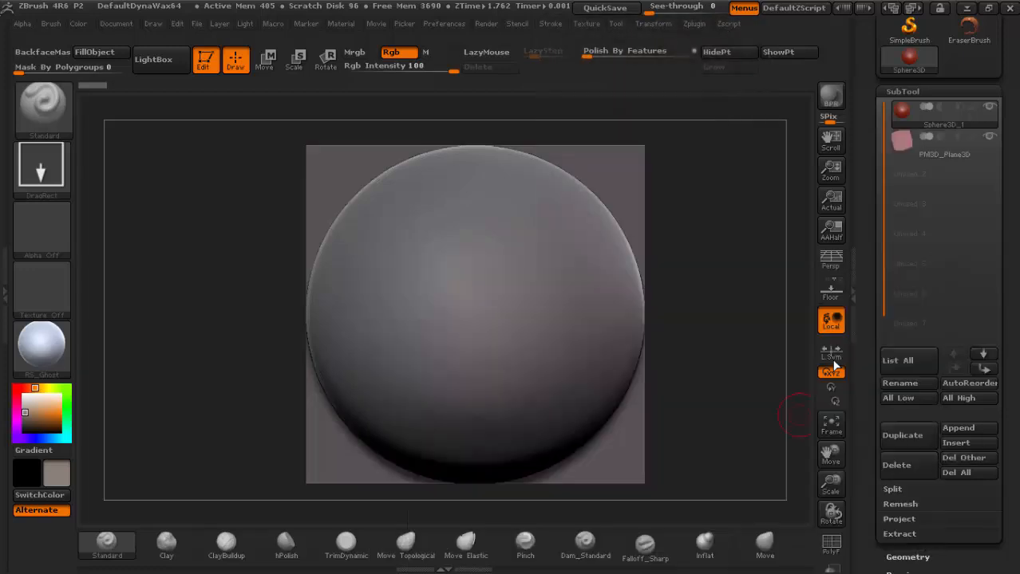
pyautogui.click(988, 111)
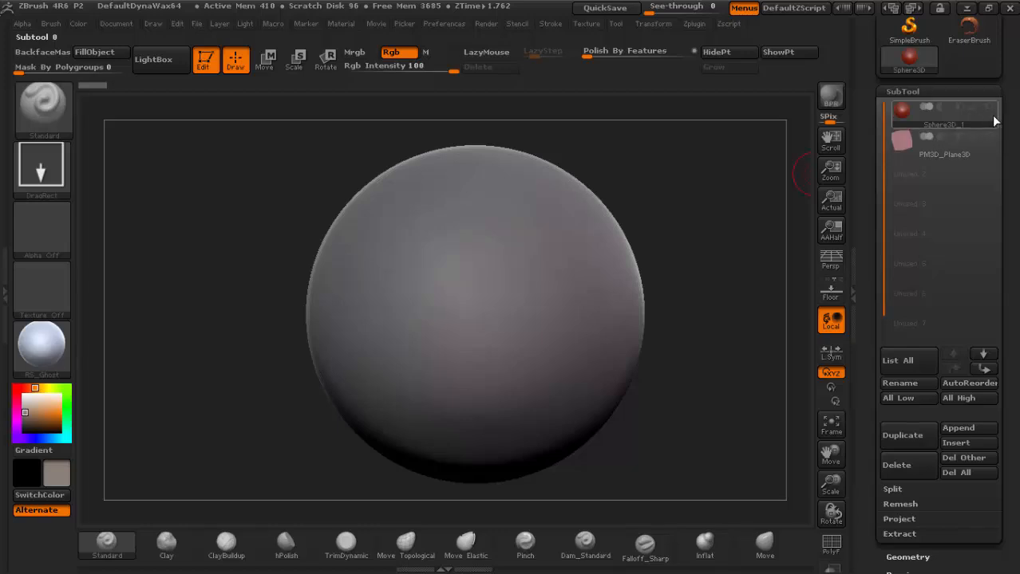
# Step: Make the plane subtool active, set the stroke type to Dots and adjust the brush size
pyautogui.click(917, 139)
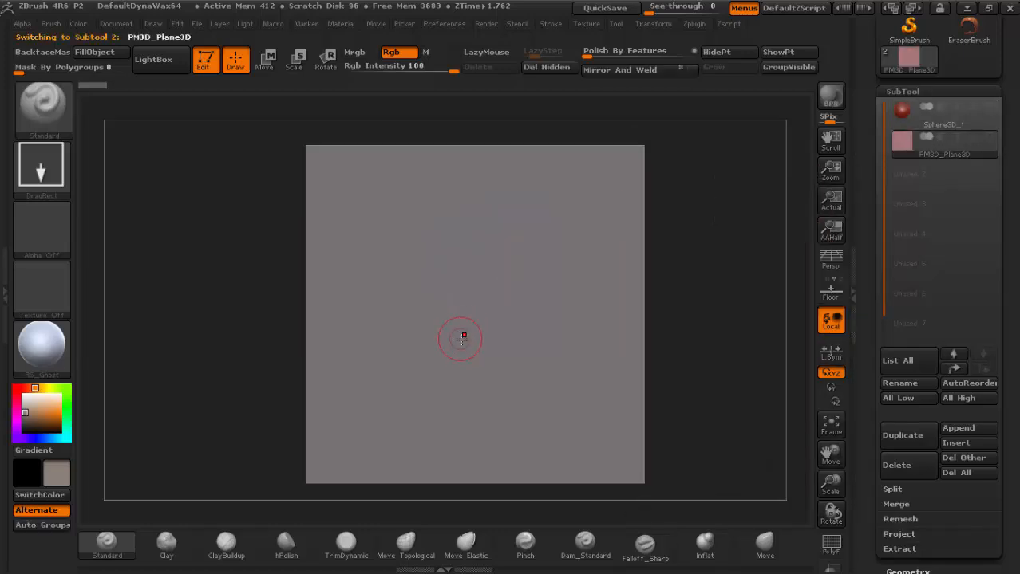
pyautogui.keyDown('alt'); pyautogui.moveTo(674, 299); pyautogui.dragTo(661, 304); pyautogui.keyUp('alt')
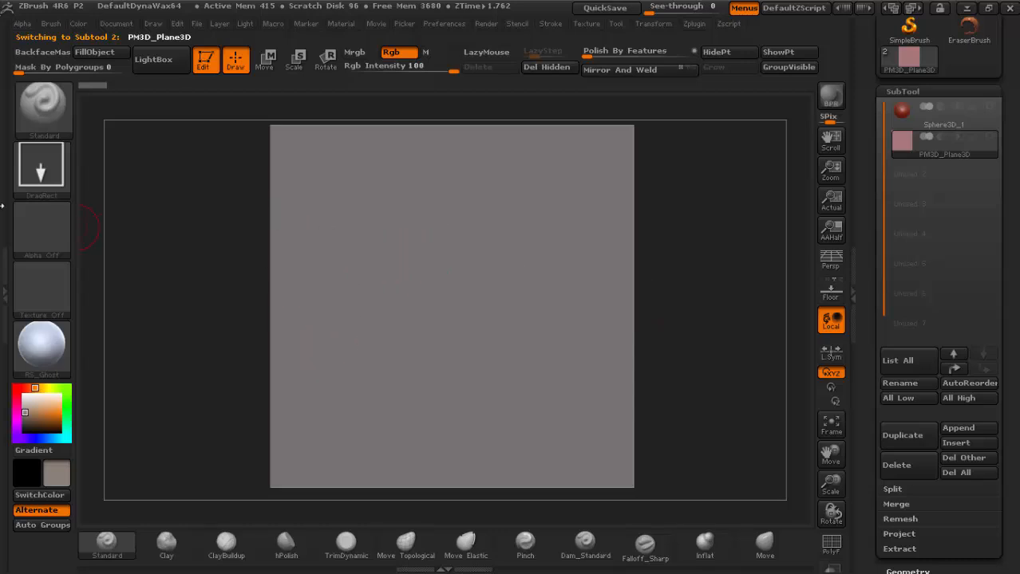
pyautogui.click(24, 181)
pyautogui.click(124, 183)
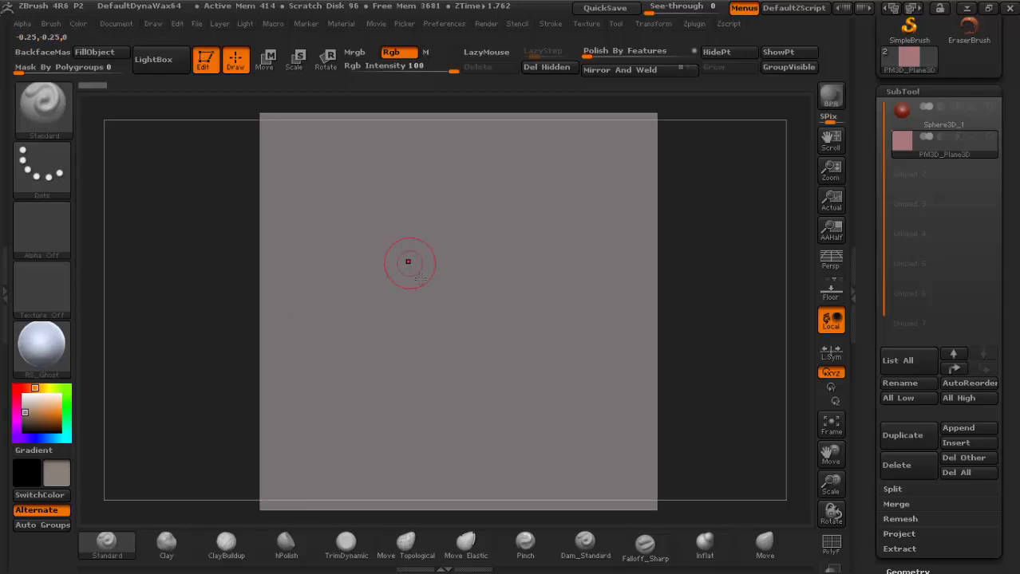
pyautogui.press('space')
pyautogui.moveTo(433, 293); pyautogui.dragTo(426, 293)
# Step: Try a short curved stroke on the undivided plane and undo it
pyautogui.moveTo(335, 237)
pyautogui.mouseDown()
pyautogui.moveTo(356, 300)
pyautogui.moveTo(382, 318)
pyautogui.mouseUp()
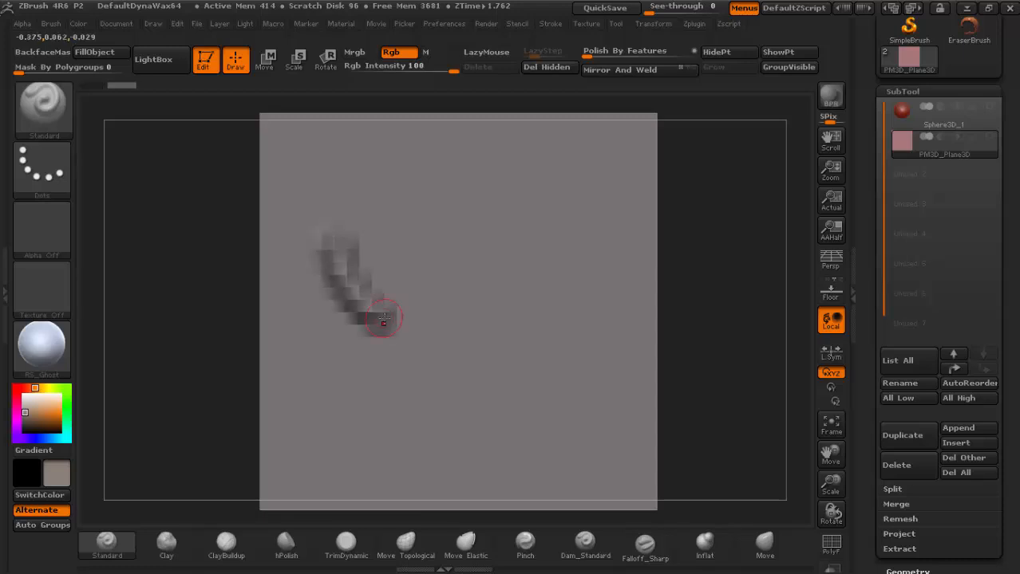
pyautogui.hotkey('ctrl', 'z')
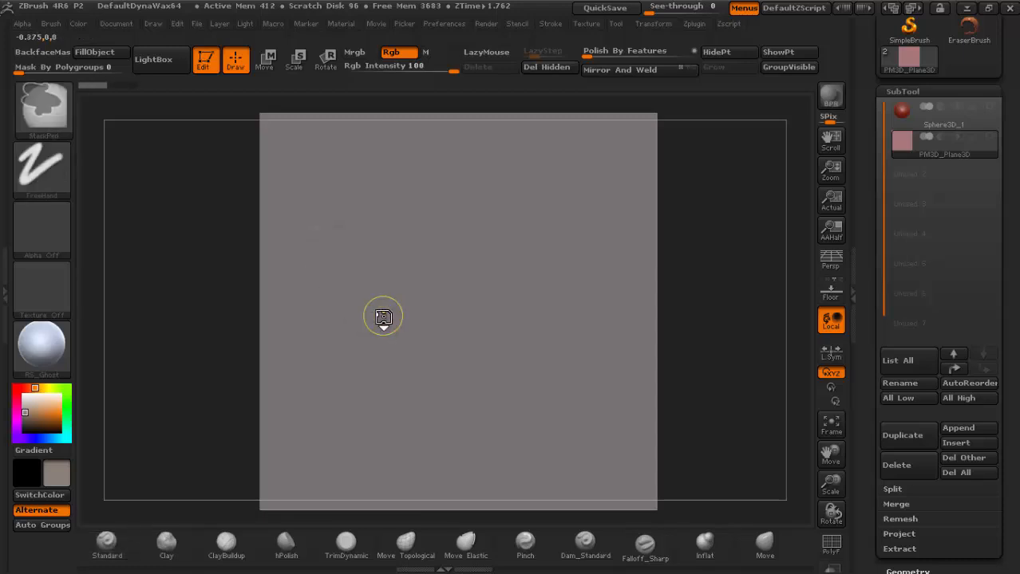
# Step: Subdivide the plane to a denser mesh and check its wireframe with PolyFrame
pyautogui.hotkey('ctrl', 'd')
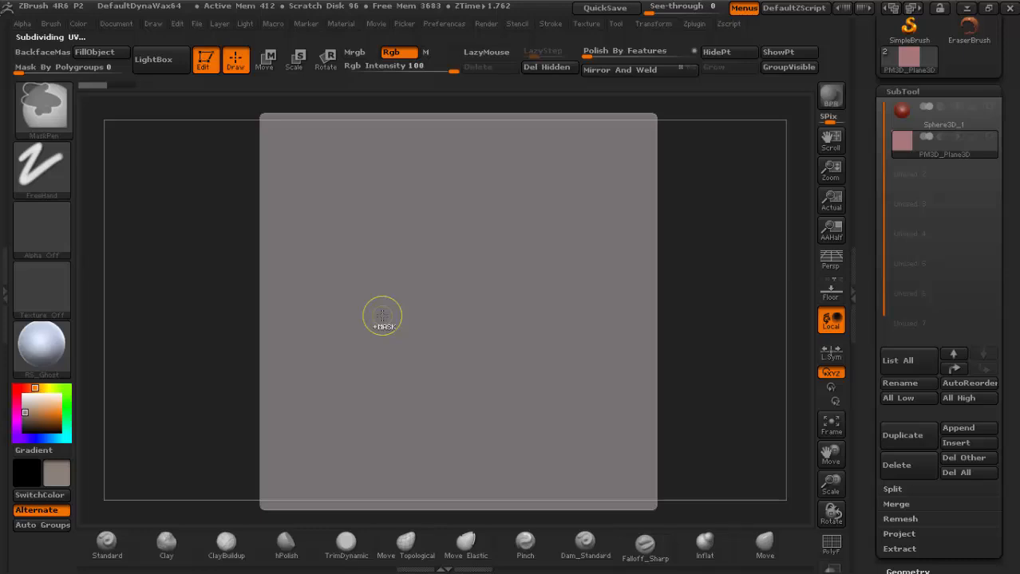
pyautogui.click(830, 544)
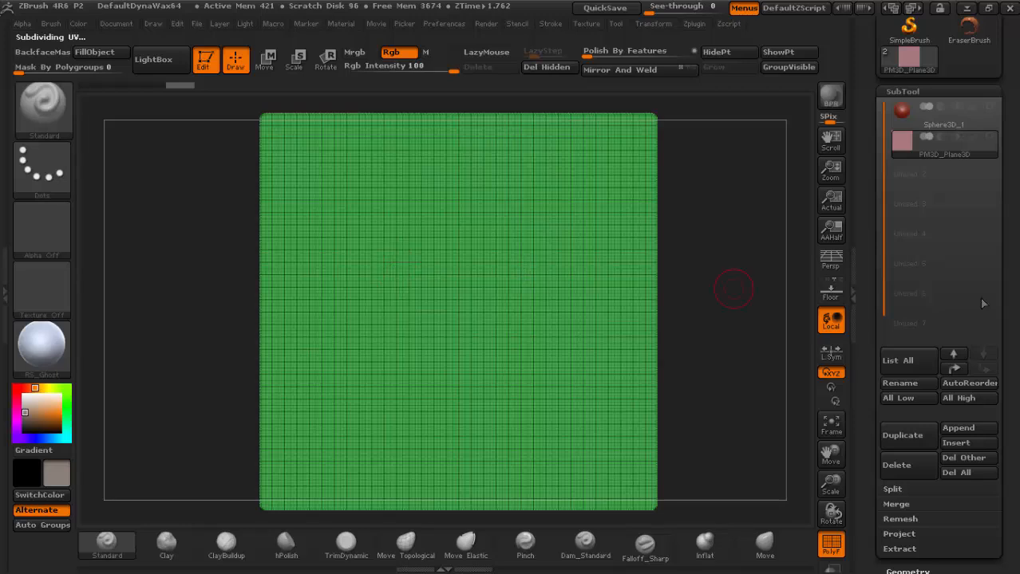
pyautogui.click(831, 545)
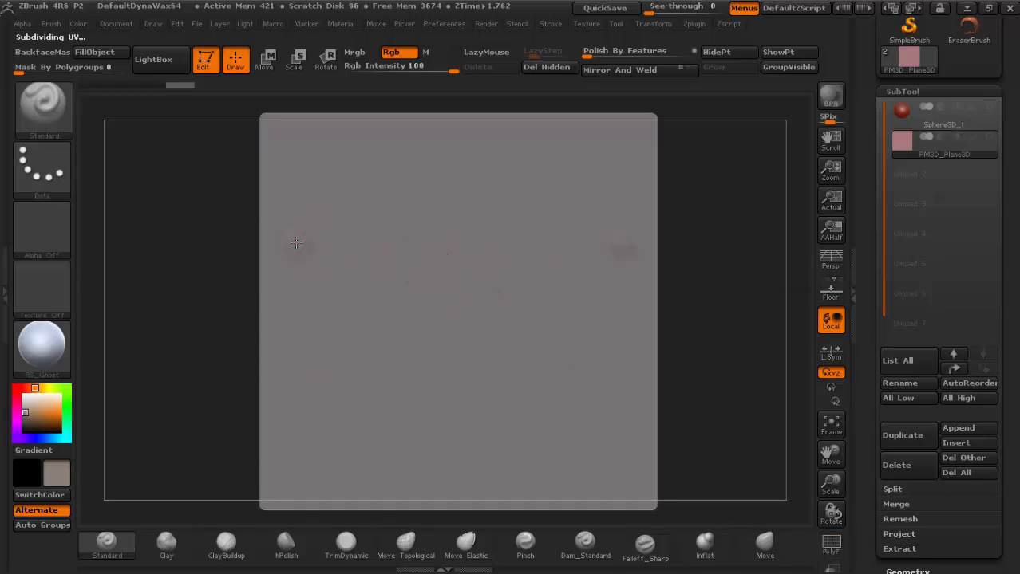
# Step: Sculpt a thick symmetrical curve across the plane's middle, and with LazyMouse on add wavy ridges below and above it
pyautogui.moveTo(295, 242)
pyautogui.mouseDown()
pyautogui.moveTo(335, 294)
pyautogui.moveTo(391, 314)
pyautogui.moveTo(457, 310)
pyautogui.mouseUp()
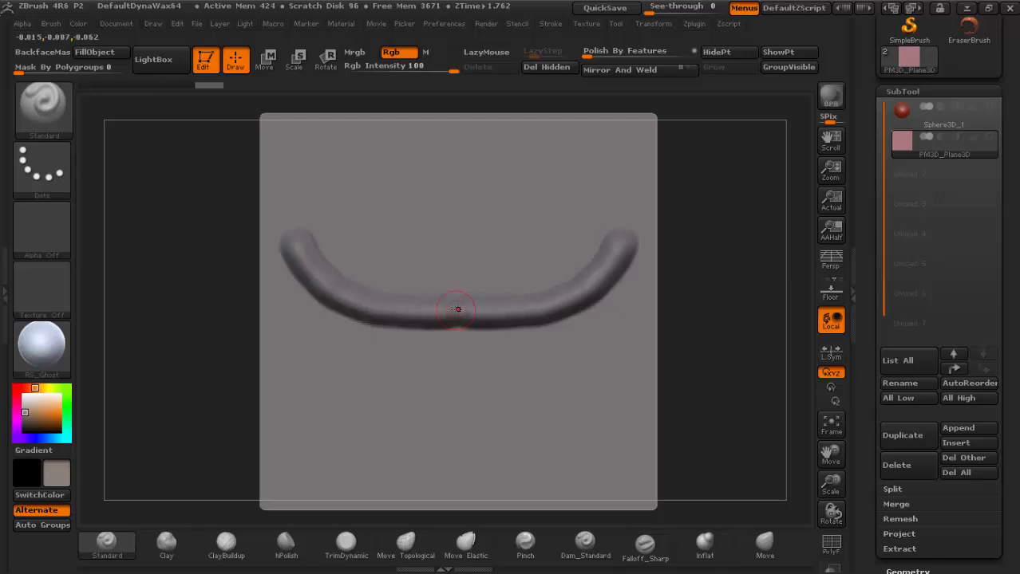
pyautogui.click(486, 52)
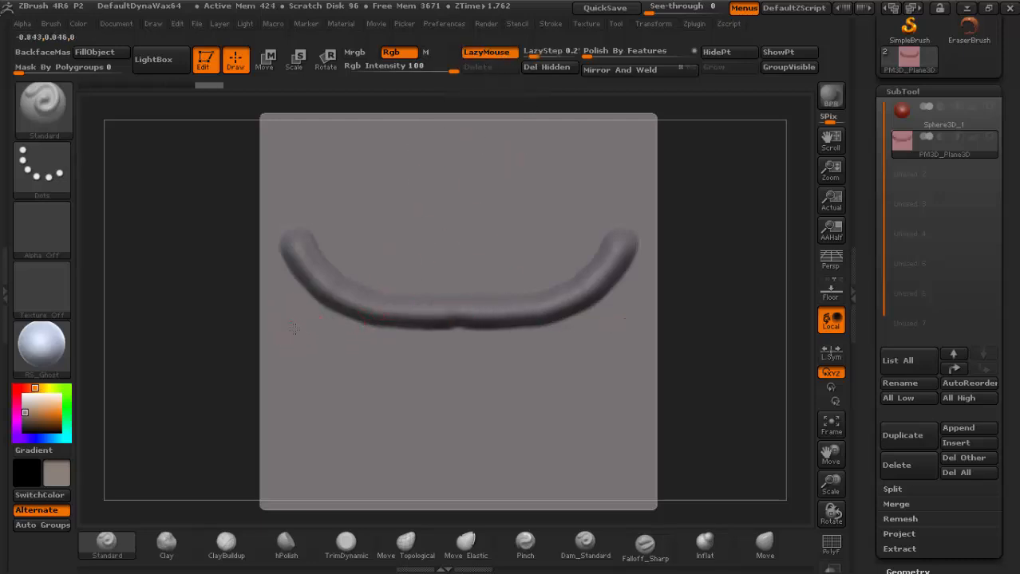
pyautogui.moveTo(293, 329)
pyautogui.mouseDown()
pyautogui.moveTo(351, 399)
pyautogui.moveTo(427, 437)
pyautogui.moveTo(447, 387)
pyautogui.moveTo(468, 354)
pyautogui.moveTo(473, 360)
pyautogui.mouseUp()
pyautogui.moveTo(307, 155)
pyautogui.mouseDown()
pyautogui.moveTo(366, 250)
pyautogui.moveTo(395, 260)
pyautogui.moveTo(465, 174)
pyautogui.moveTo(488, 193)
pyautogui.mouseUp()
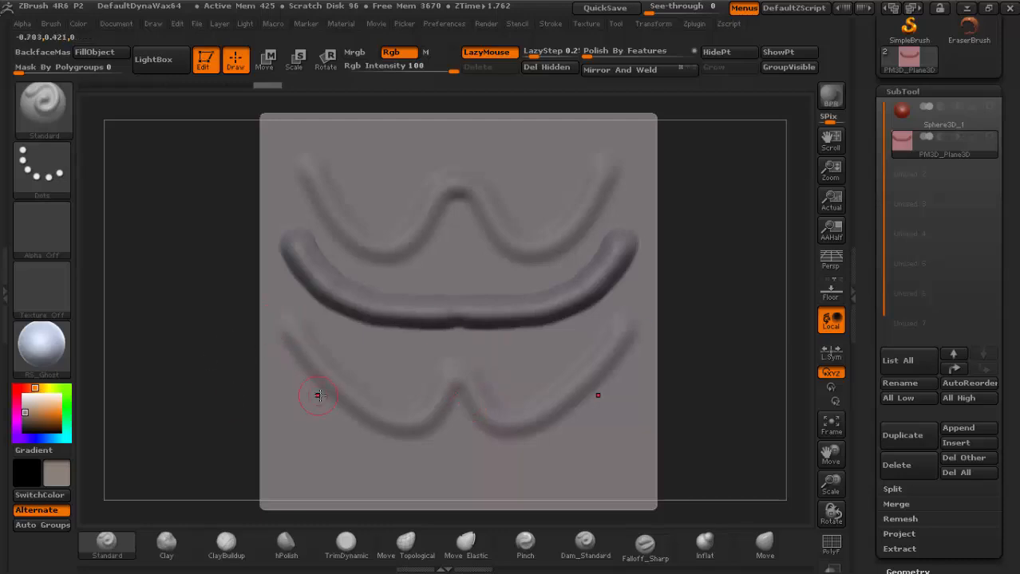
# Step: Sculpt a wide wavy ridge near the plane's lower edge and a thinner one near its upper edge, adjusting the brush size for each
pyautogui.press('space')
pyautogui.moveTo(319, 337); pyautogui.dragTo(322, 337)
pyautogui.moveTo(311, 441)
pyautogui.mouseDown()
pyautogui.moveTo(387, 499)
pyautogui.moveTo(432, 476)
pyautogui.moveTo(461, 479)
pyautogui.mouseUp()
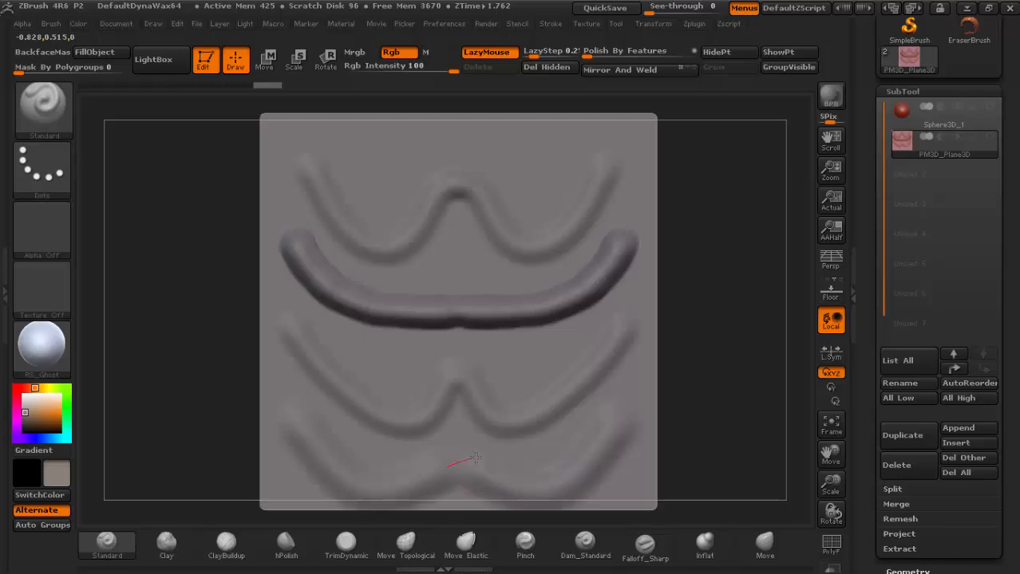
pyautogui.press('space')
pyautogui.moveTo(426, 255); pyautogui.dragTo(419, 254)
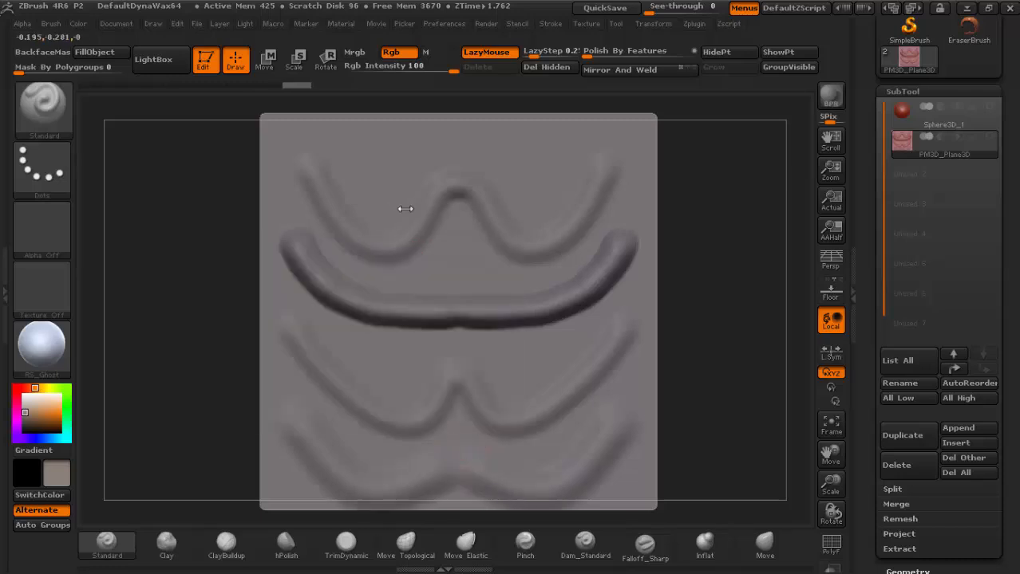
pyautogui.moveTo(299, 137)
pyautogui.mouseDown()
pyautogui.moveTo(387, 160)
pyautogui.moveTo(431, 137)
pyautogui.moveTo(468, 146)
pyautogui.moveTo(483, 163)
pyautogui.mouseUp()
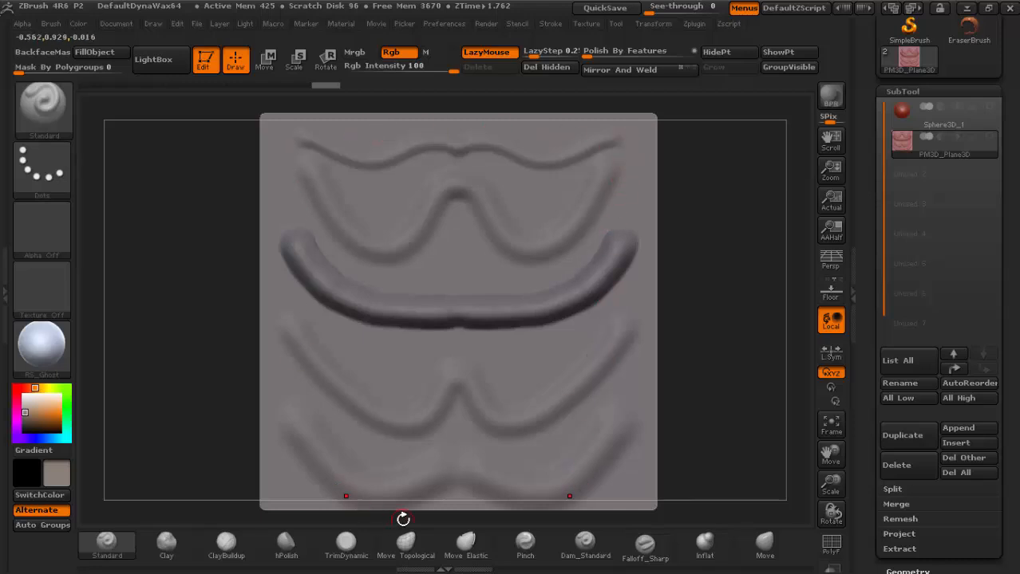
# Step: Frame the plane, leave Edit mode and capture the entire sculpted square as an alpha with the MRGBZGrabber tool
pyautogui.press('f')
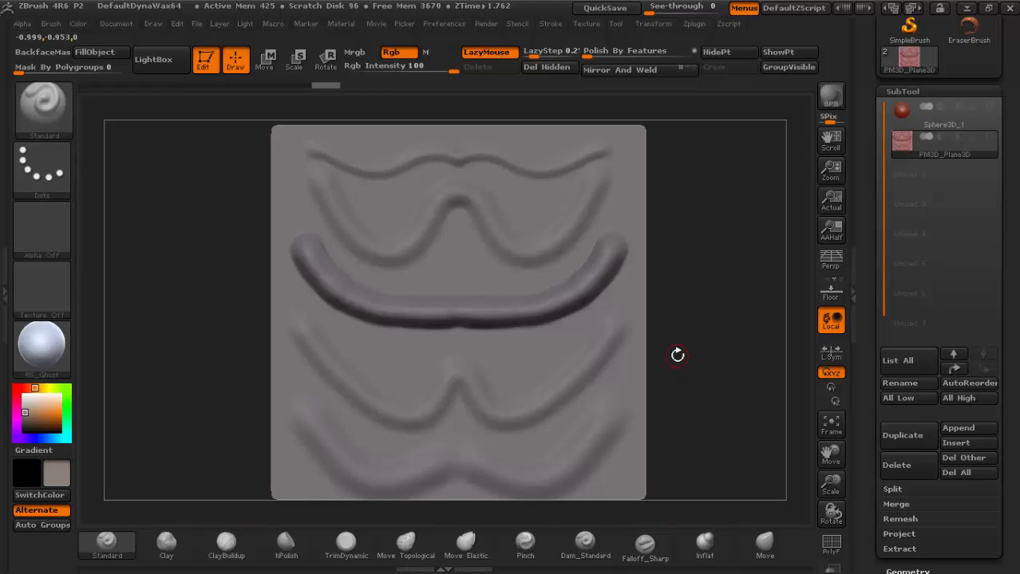
pyautogui.click(205, 66)
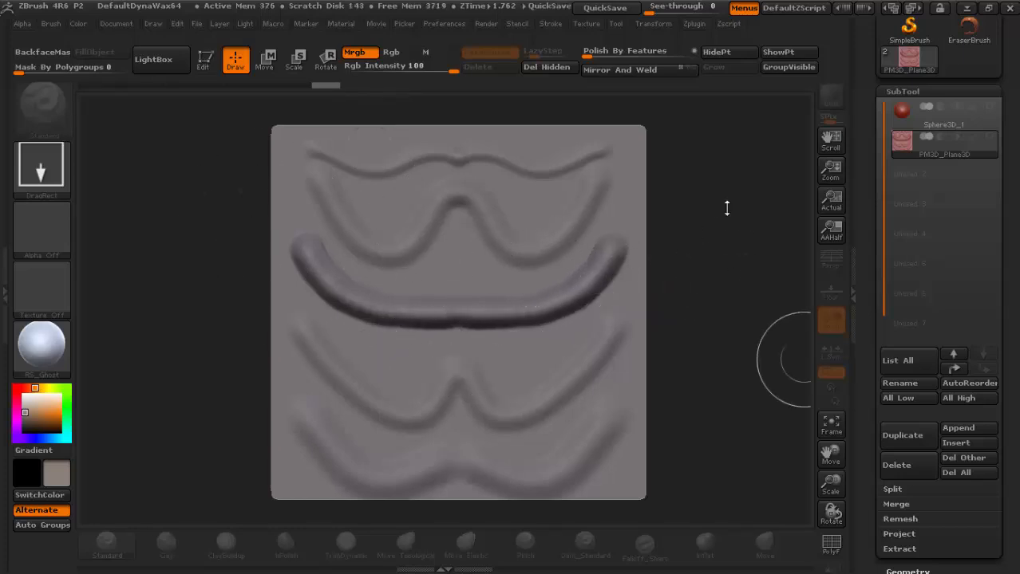
pyautogui.moveTo(1010, 94); pyautogui.dragTo(1012, 190)
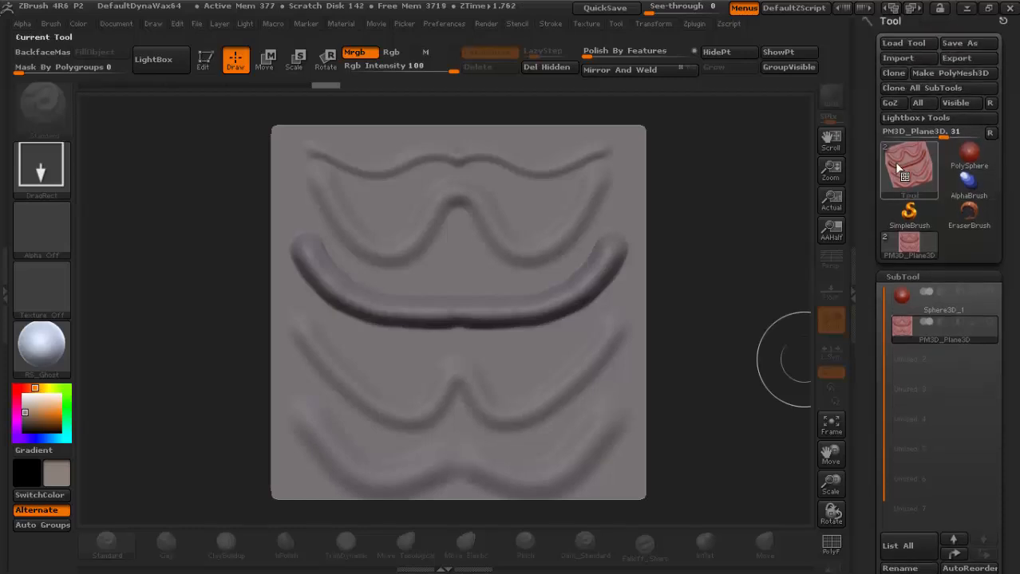
pyautogui.click(904, 166)
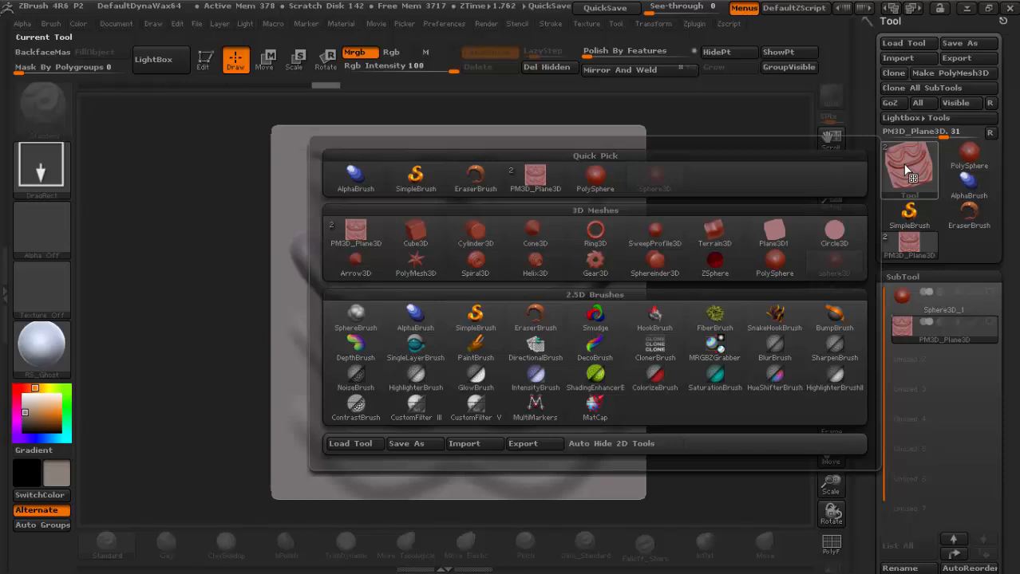
pyautogui.moveTo(717, 351)
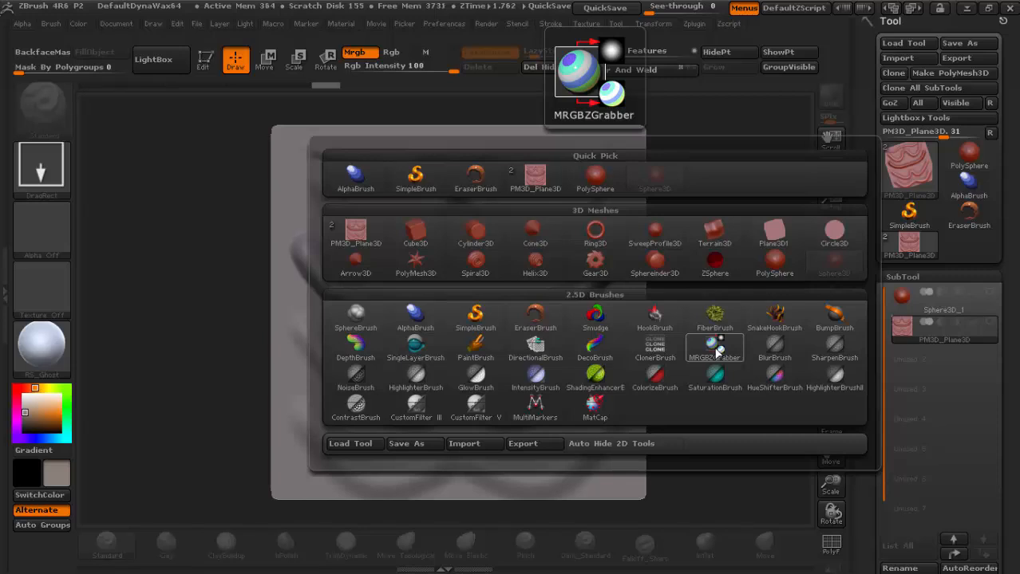
pyautogui.click(716, 351)
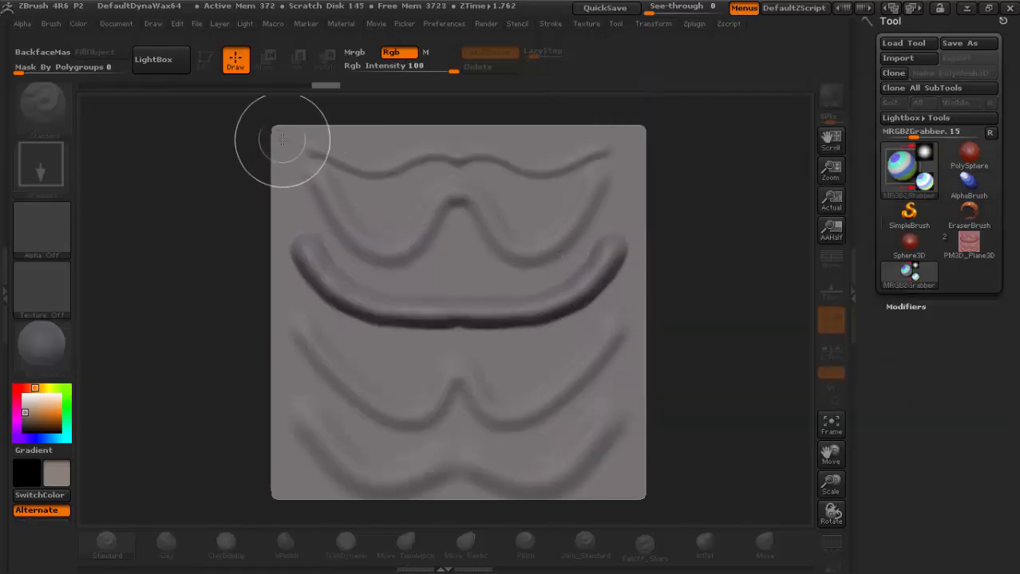
pyautogui.moveTo(274, 136)
pyautogui.mouseDown()
pyautogui.moveTo(283, 171)
pyautogui.moveTo(292, 175)
pyautogui.moveTo(310, 150)
pyautogui.moveTo(310, 163)
pyautogui.moveTo(389, 211)
pyautogui.moveTo(518, 360)
pyautogui.moveTo(592, 427)
pyautogui.moveTo(626, 443)
pyautogui.moveTo(609, 421)
pyautogui.moveTo(642, 467)
pyautogui.moveTo(546, 314)
pyautogui.moveTo(541, 409)
pyautogui.moveTo(575, 351)
pyautogui.moveTo(554, 443)
pyautogui.moveTo(341, 331)
pyautogui.moveTo(505, 445)
pyautogui.moveTo(467, 307)
pyautogui.moveTo(483, 343)
pyautogui.moveTo(515, 299)
pyautogui.moveTo(430, 261)
pyautogui.moveTo(301, 391)
pyautogui.moveTo(663, 382)
pyautogui.moveTo(426, 269)
pyautogui.moveTo(536, 372)
pyautogui.moveTo(519, 364)
pyautogui.moveTo(644, 497)
pyautogui.mouseUp()
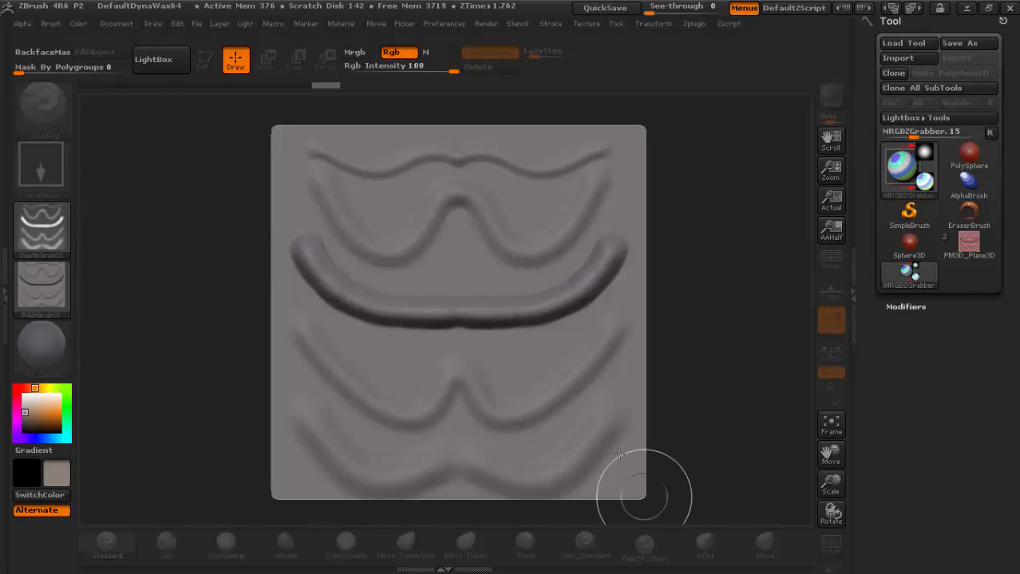
pyautogui.moveTo(45, 244)
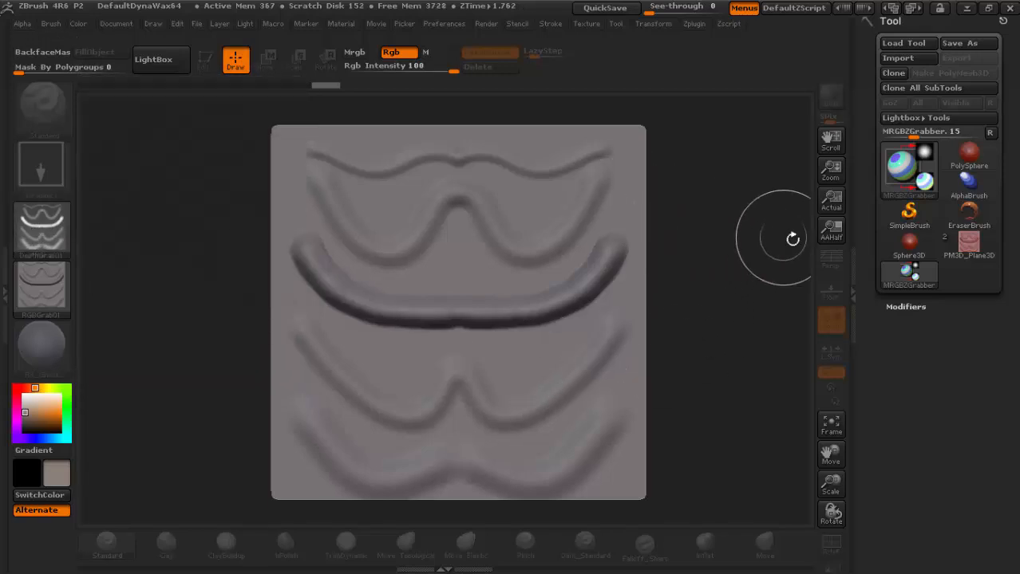
# Step: Switch to the PolySphere tool, clear the canvas, and place the stamped sphere in Edit mode with a smooth area facing forward
pyautogui.moveTo(971, 250)
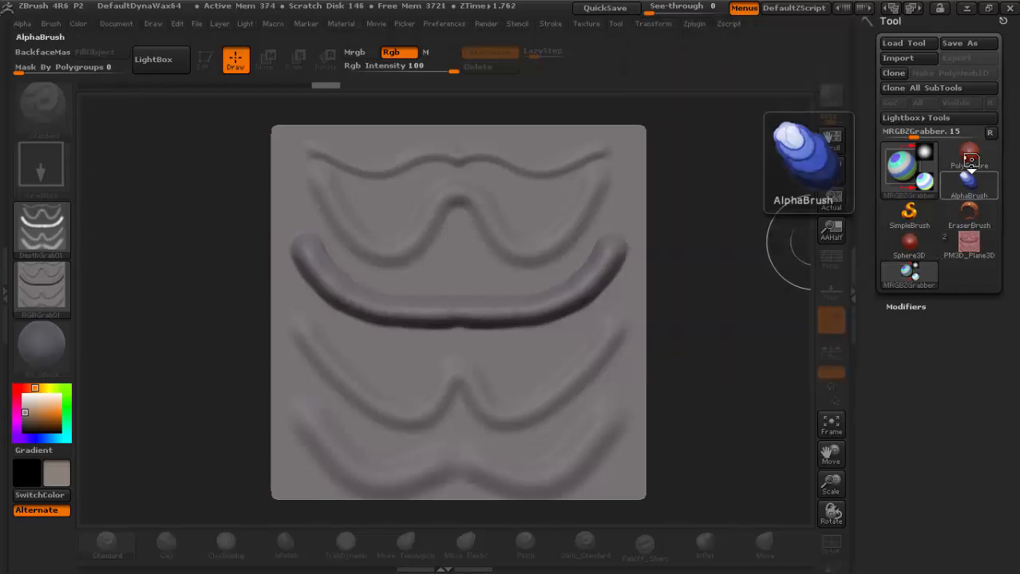
pyautogui.click(970, 158)
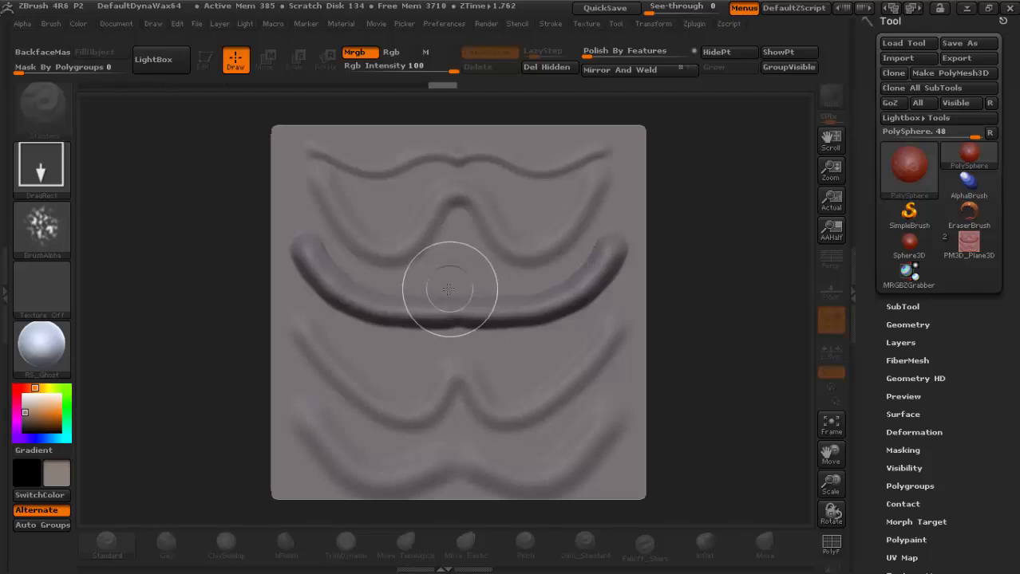
pyautogui.moveTo(449, 289); pyautogui.dragTo(546, 487)
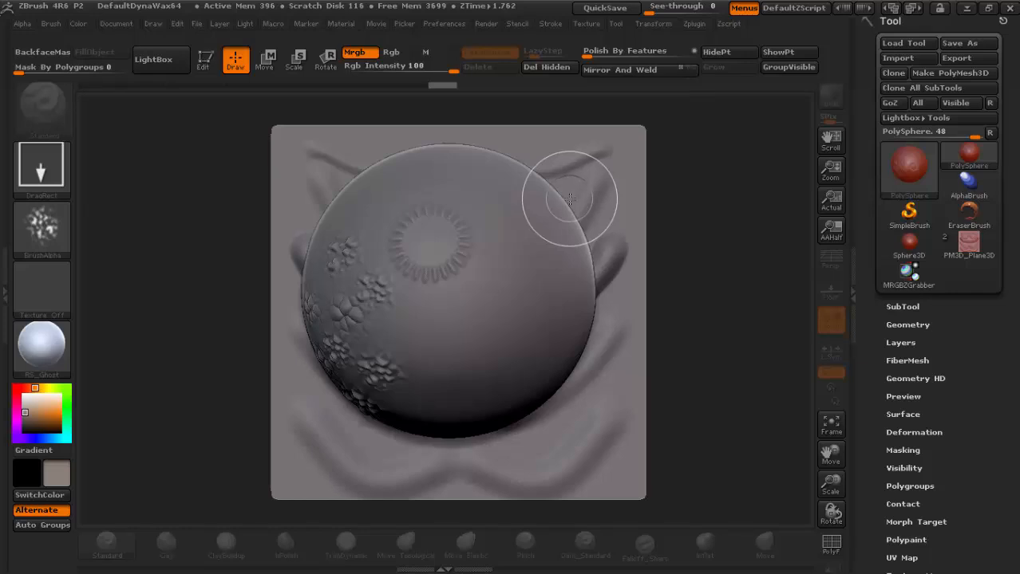
pyautogui.hotkey('ctrl', 'n')
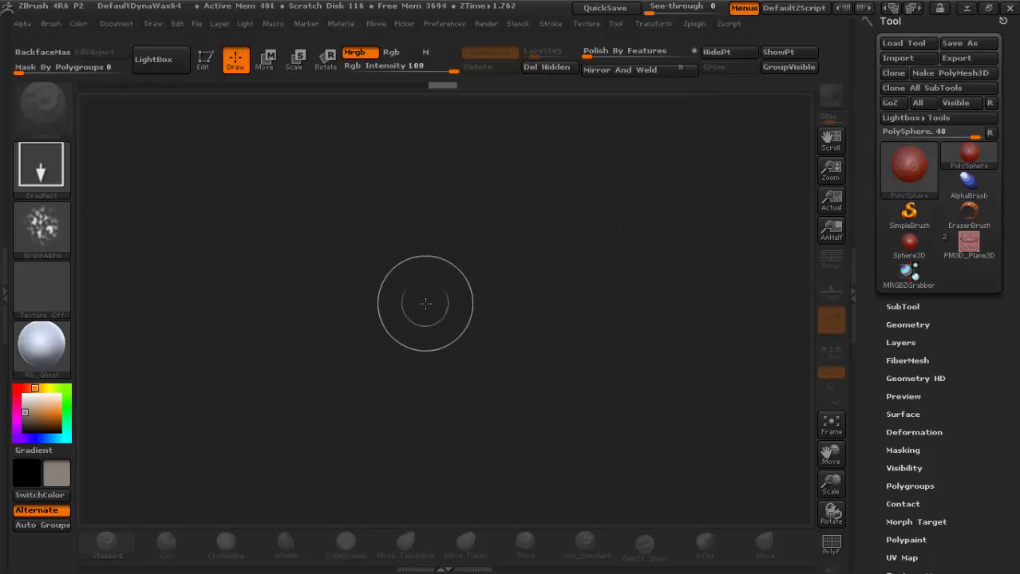
pyautogui.moveTo(423, 300)
pyautogui.mouseDown()
pyautogui.moveTo(464, 412)
pyautogui.moveTo(482, 503)
pyautogui.mouseUp()
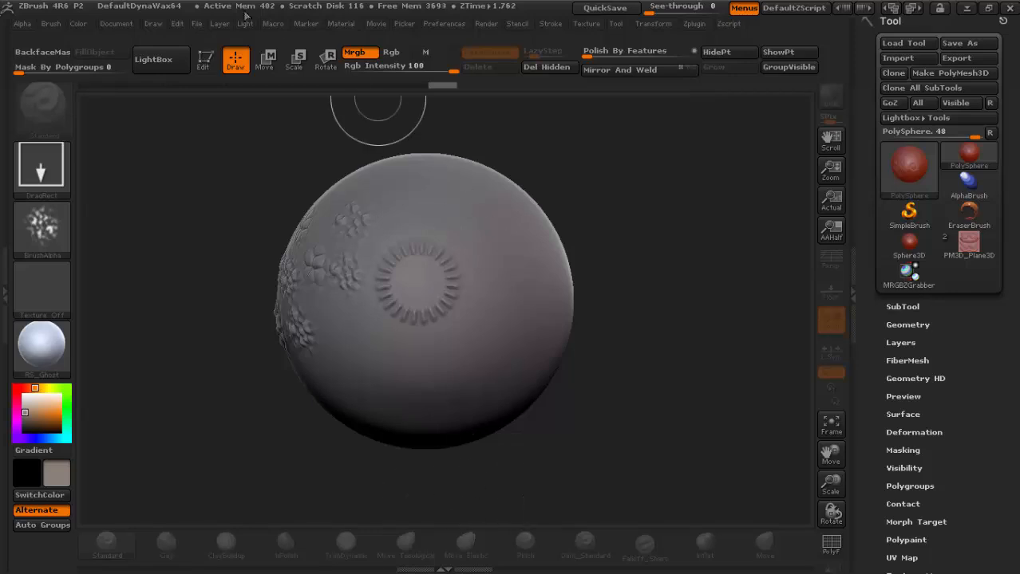
pyautogui.press('t')
pyautogui.moveTo(649, 386)
pyautogui.mouseDown()
pyautogui.moveTo(654, 337)
pyautogui.moveTo(615, 375)
pyautogui.moveTo(672, 360)
pyautogui.mouseUp()
pyautogui.press('f')
pyautogui.moveTo(698, 404); pyautogui.dragTo(723, 280)
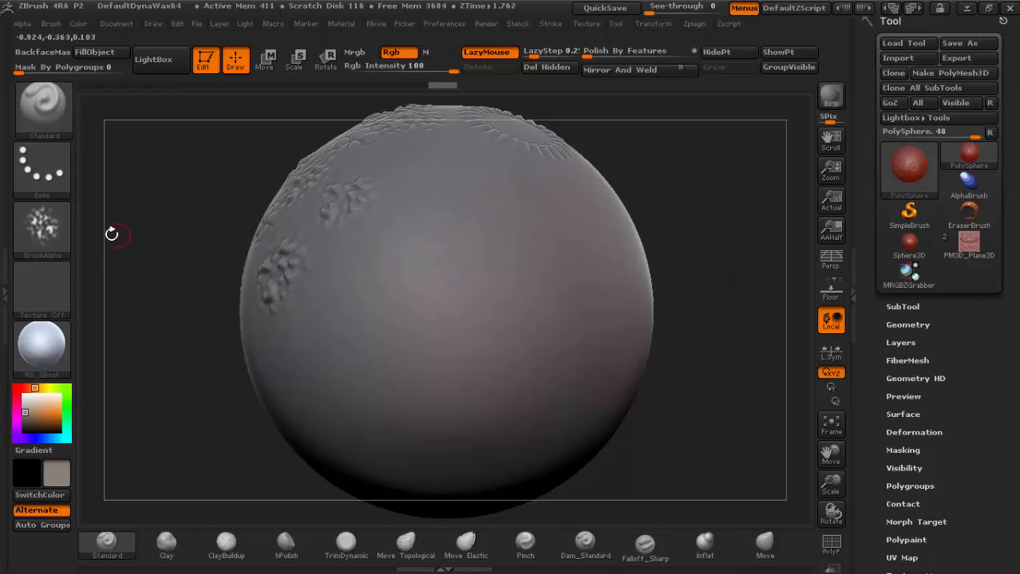
# Step: Set the brush alpha to DepthGrab01 and the stroke type to DragRect
pyautogui.click(52, 230)
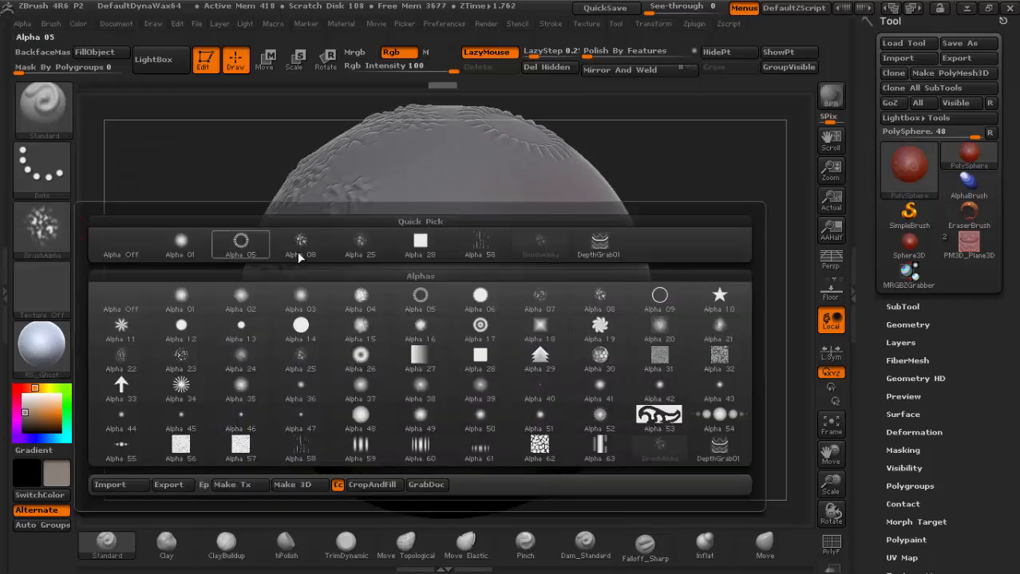
pyautogui.moveTo(606, 255)
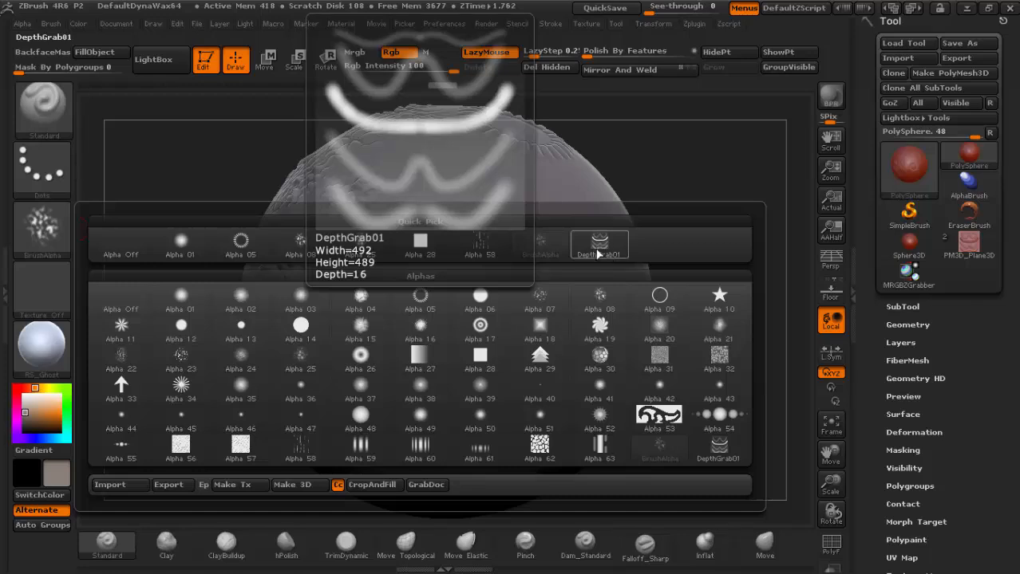
pyautogui.click(598, 252)
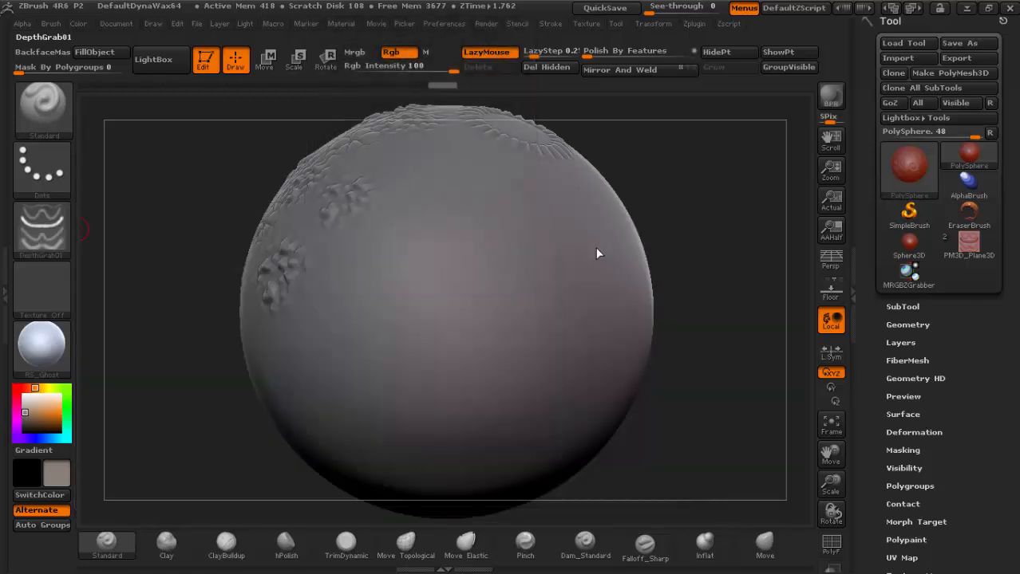
pyautogui.click(41, 166)
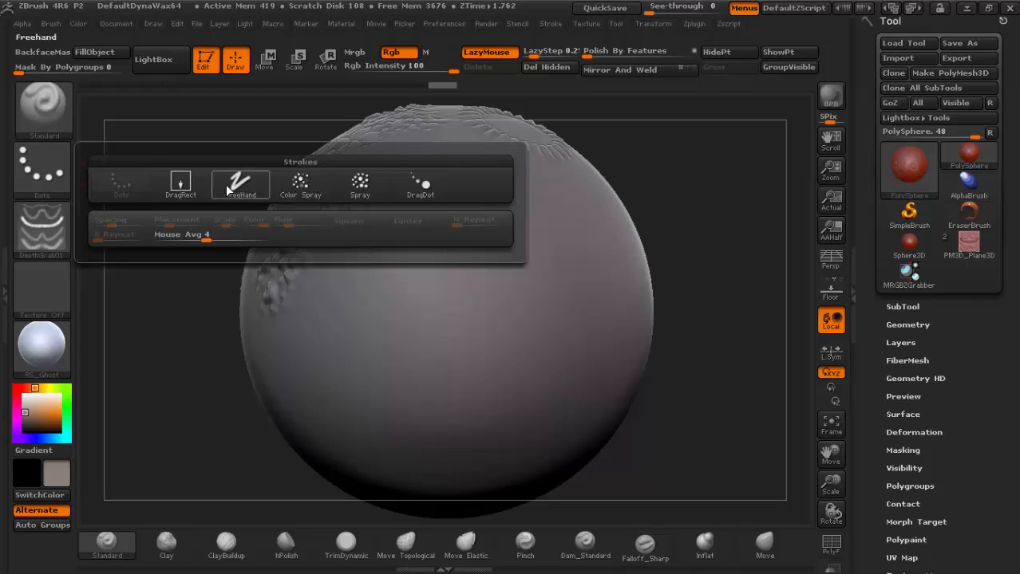
pyautogui.click(180, 185)
# Step: Stamp the DepthGrab01 alpha onto the smooth front of the sphere and turn off LazyMouse
pyautogui.moveTo(725, 261)
pyautogui.mouseDown()
pyautogui.moveTo(751, 335)
pyautogui.moveTo(734, 303)
pyautogui.mouseUp()
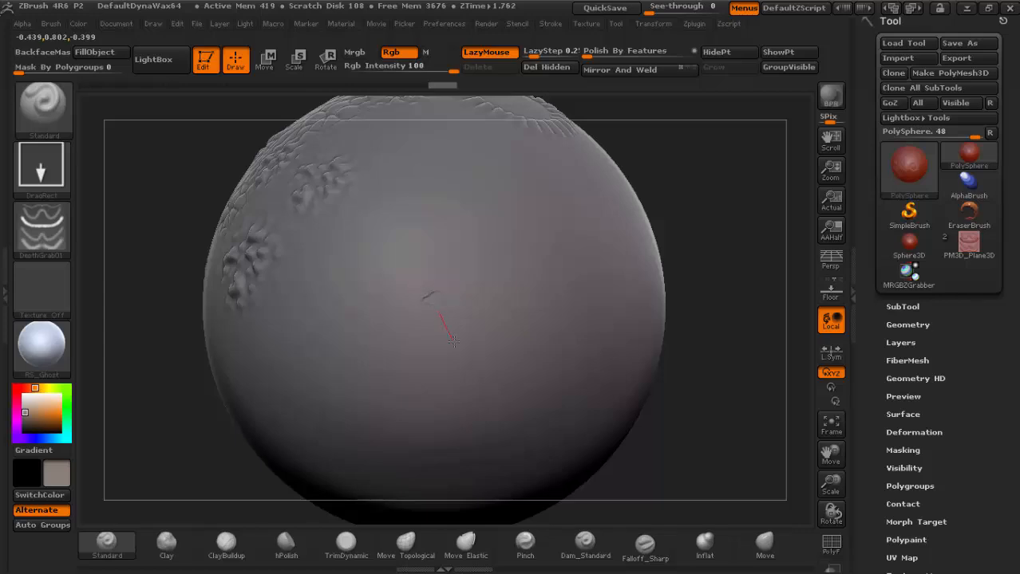
pyautogui.moveTo(461, 360); pyautogui.dragTo(440, 435)
pyautogui.click(487, 52)
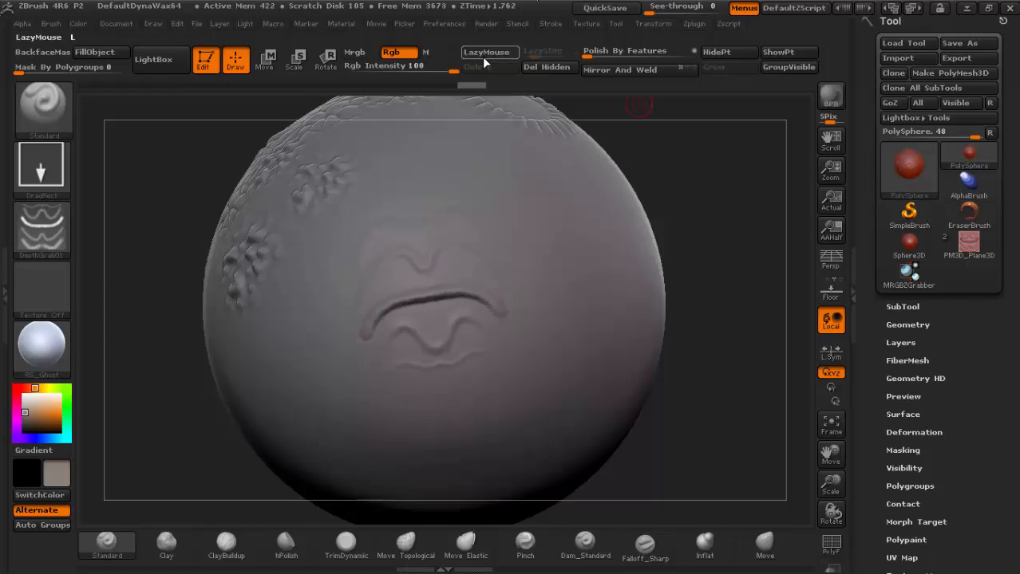
pyautogui.moveTo(752, 325)
pyautogui.mouseDown()
pyautogui.moveTo(639, 359)
pyautogui.moveTo(436, 293)
pyautogui.mouseUp()
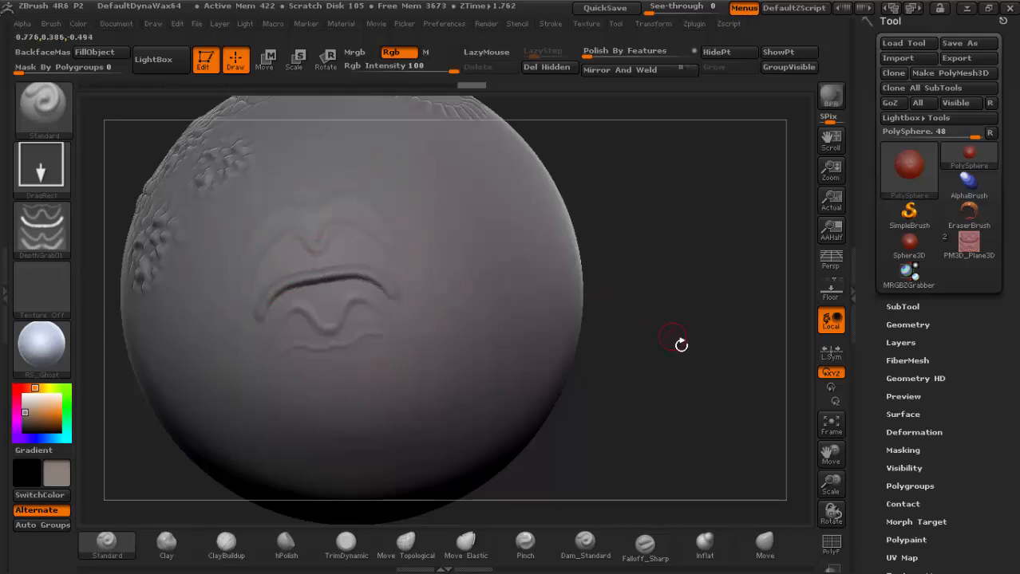
# Step: Set the draw size to 69 and stamp another DepthGrab01 pattern on the smooth area beside the previous stamp
pyautogui.moveTo(680, 345)
pyautogui.mouseDown()
pyautogui.moveTo(721, 362)
pyautogui.moveTo(623, 367)
pyautogui.moveTo(669, 367)
pyautogui.moveTo(680, 407)
pyautogui.moveTo(671, 393)
pyautogui.mouseUp()
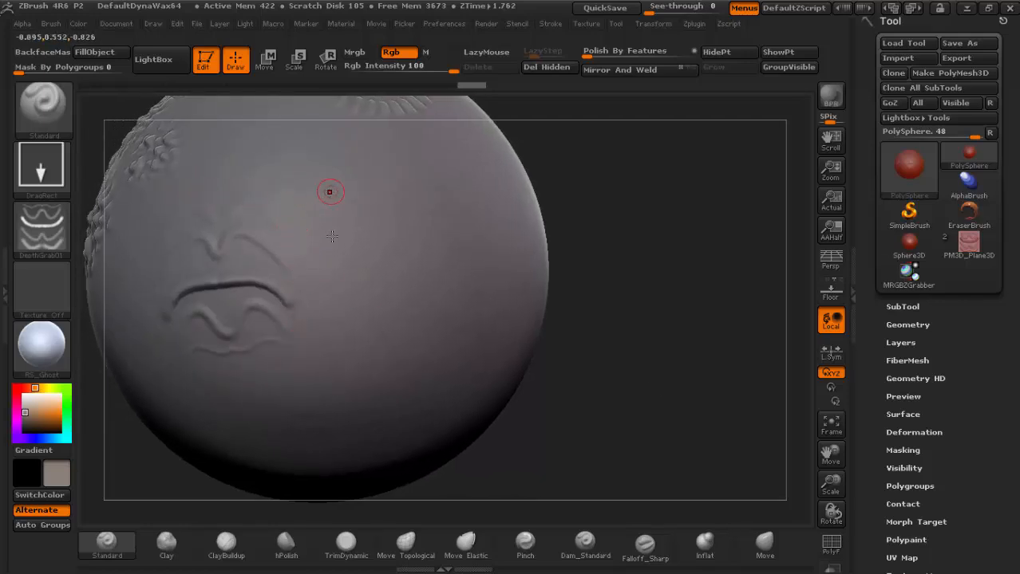
pyautogui.moveTo(717, 340)
pyautogui.mouseDown()
pyautogui.moveTo(693, 335)
pyautogui.moveTo(719, 283)
pyautogui.moveTo(718, 316)
pyautogui.mouseUp()
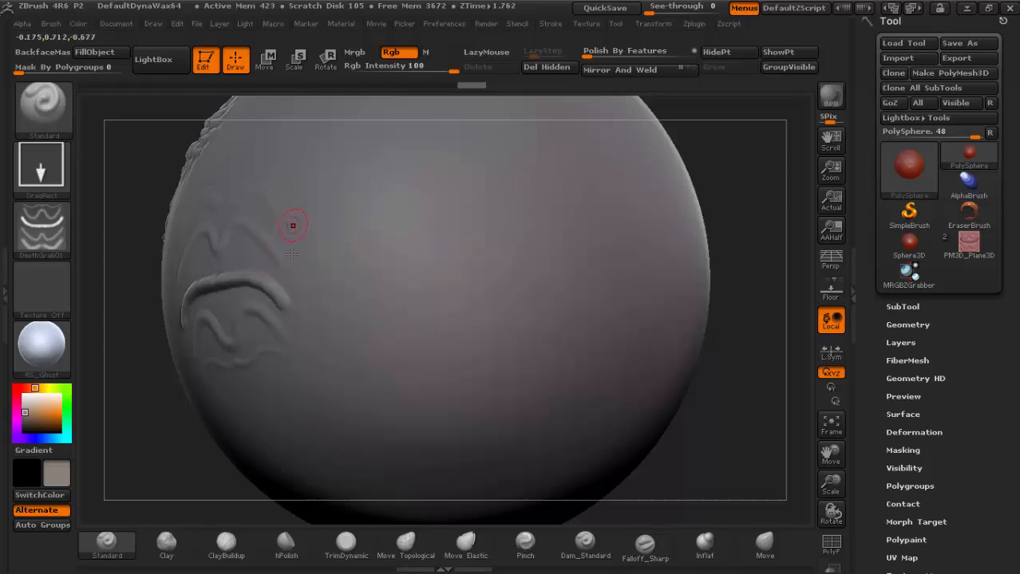
pyautogui.press('space')
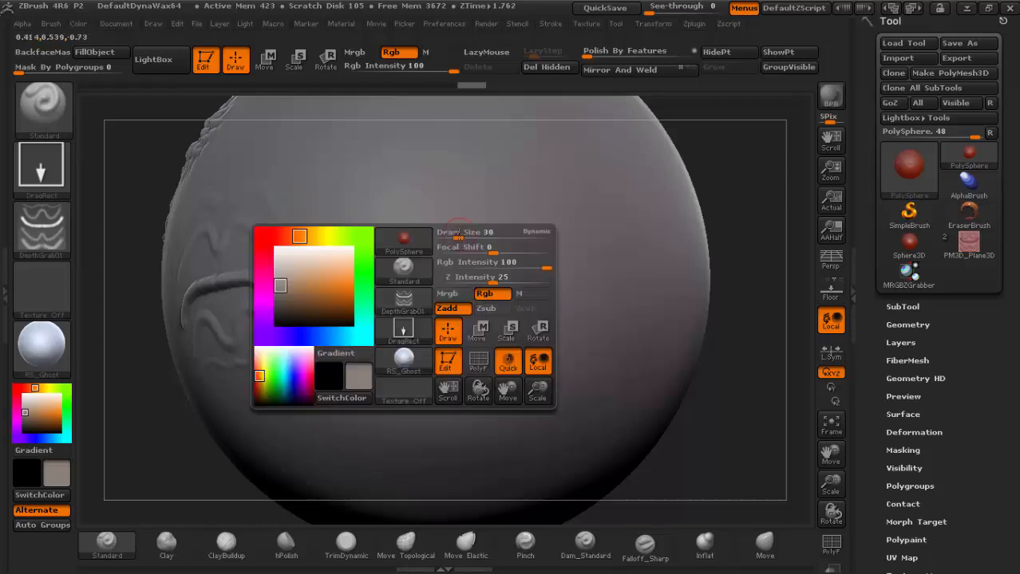
pyautogui.moveTo(457, 237); pyautogui.dragTo(470, 237)
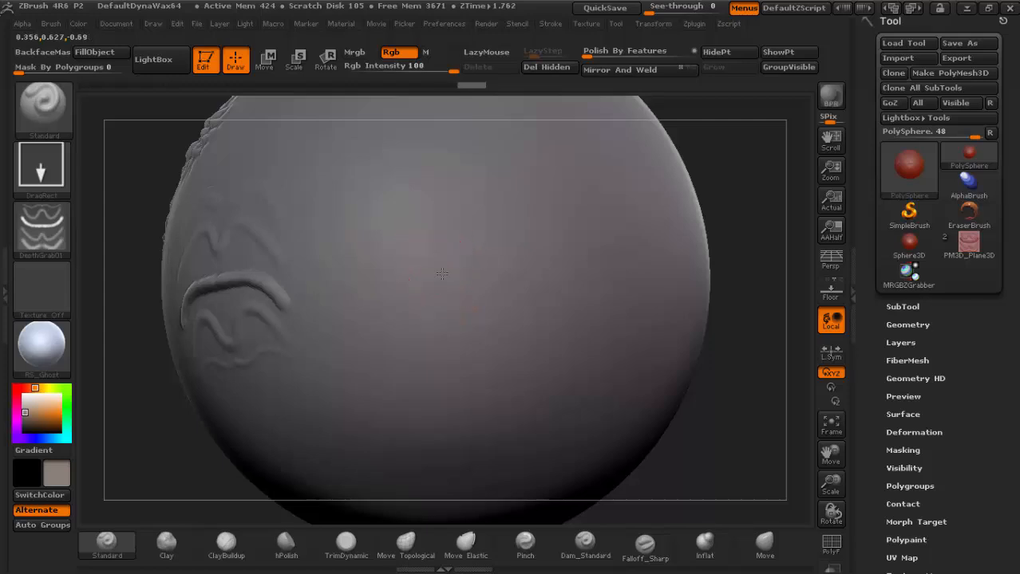
pyautogui.moveTo(453, 312); pyautogui.dragTo(443, 367)
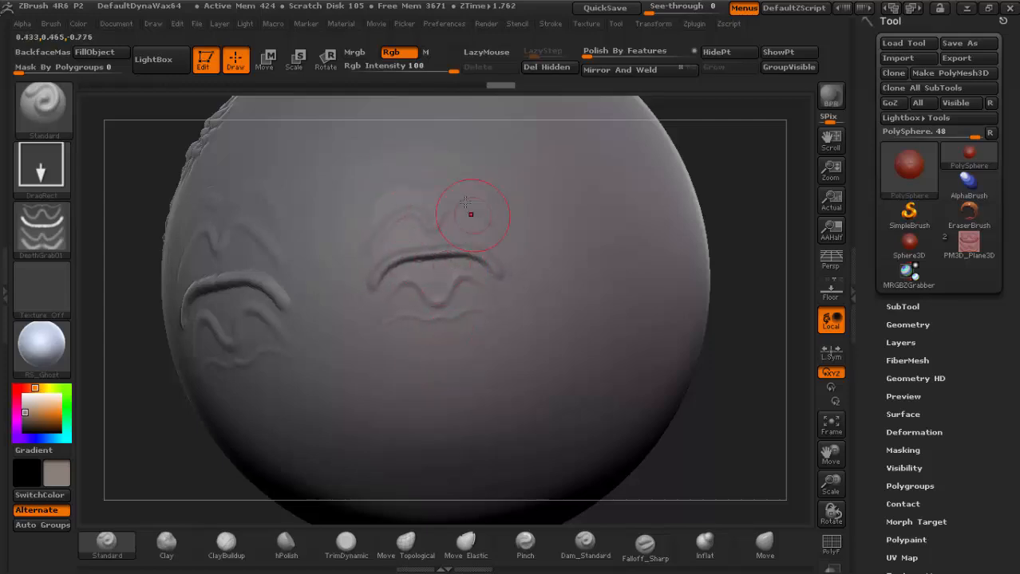
# Step: With the alpha turned off and the stroke set to FreeHand, sculpt a straight vertical ridge beside the stamped patterns
pyautogui.press('space')
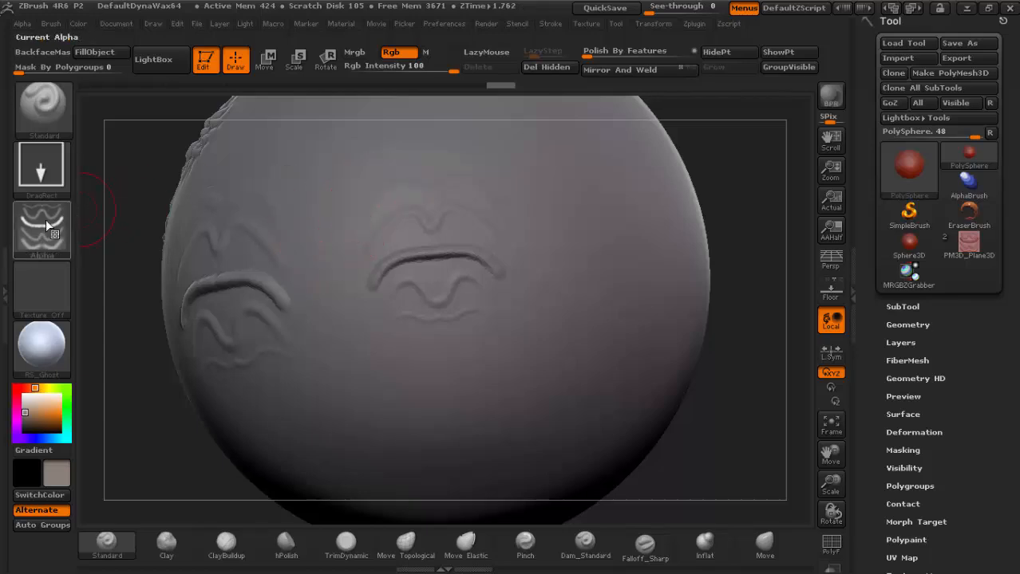
pyautogui.click(67, 236)
pyautogui.click(122, 242)
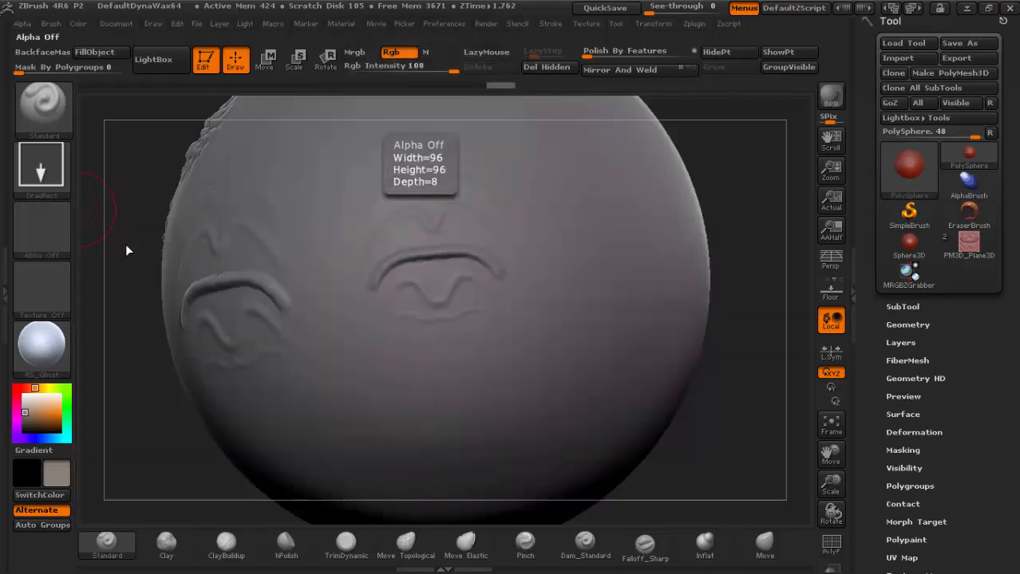
pyautogui.click(35, 173)
pyautogui.click(240, 183)
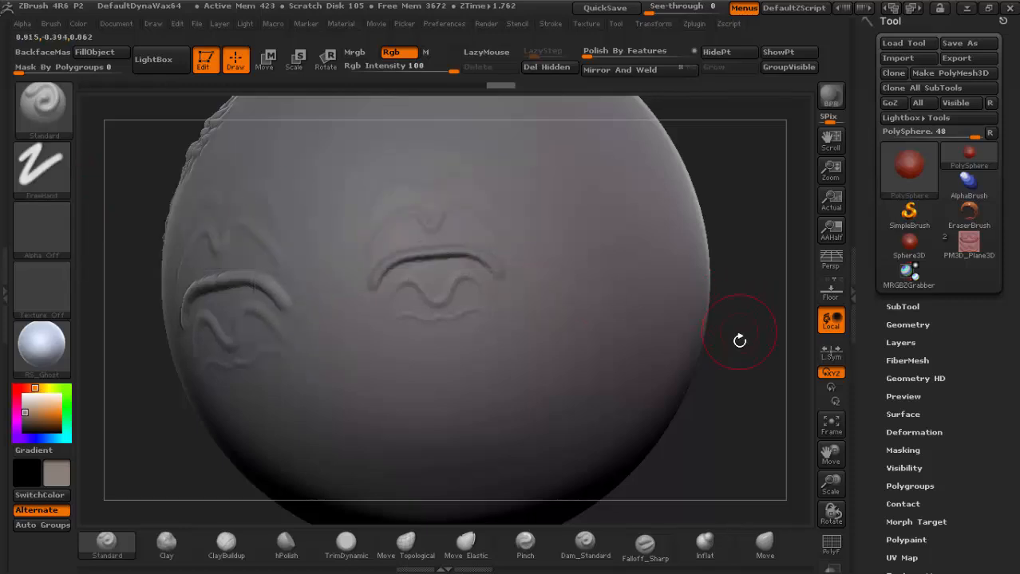
pyautogui.moveTo(734, 194); pyautogui.dragTo(129, 239)
pyautogui.moveTo(189, 195)
pyautogui.mouseDown()
pyautogui.moveTo(456, 212)
pyautogui.moveTo(444, 248)
pyautogui.moveTo(449, 339)
pyautogui.mouseUp()
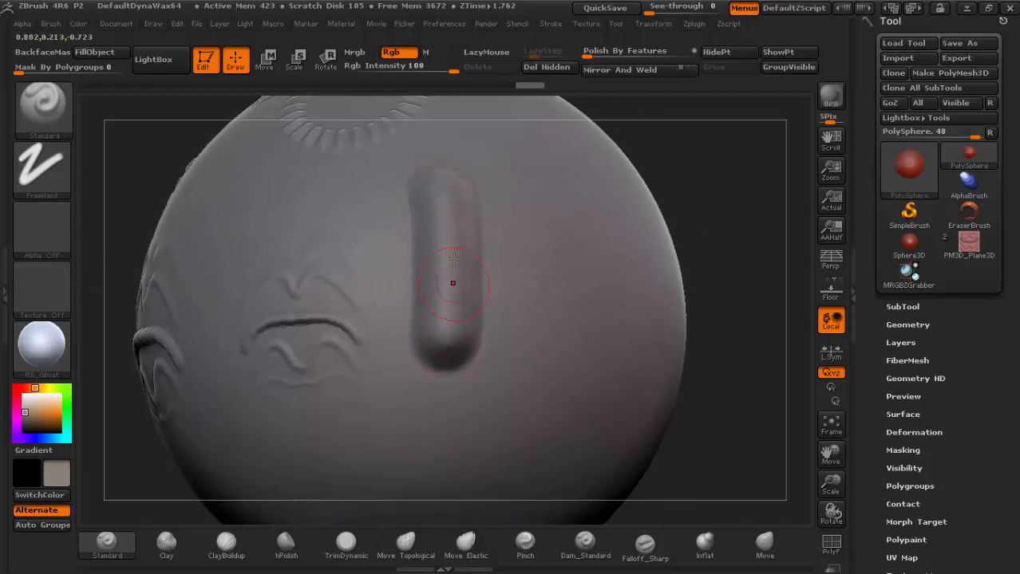
# Step: Set the Focal Shift to -100 and sculpt a second, hard-edged ridge alongside the first one
pyautogui.moveTo(691, 213); pyautogui.dragTo(684, 154)
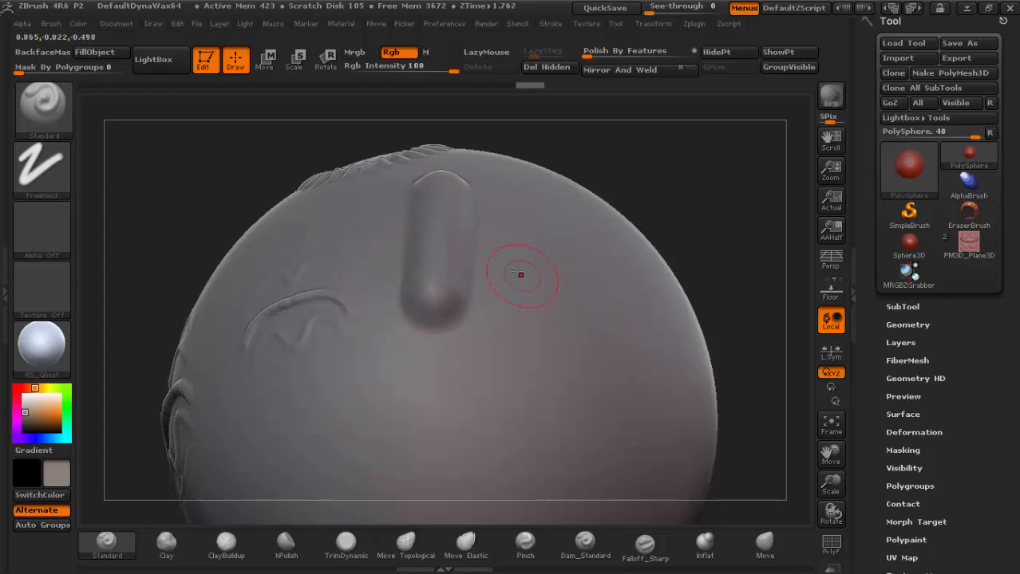
pyautogui.press('space')
pyautogui.moveTo(531, 209)
pyautogui.mouseDown()
pyautogui.moveTo(539, 248)
pyautogui.moveTo(519, 323)
pyautogui.mouseUp()
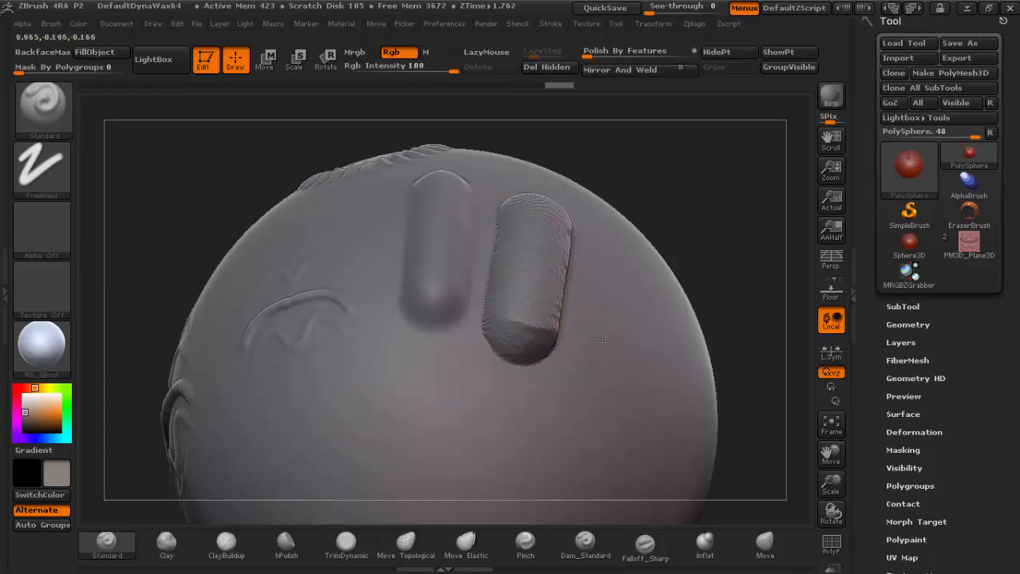
pyautogui.moveTo(590, 335); pyautogui.dragTo(508, 255, button='right')
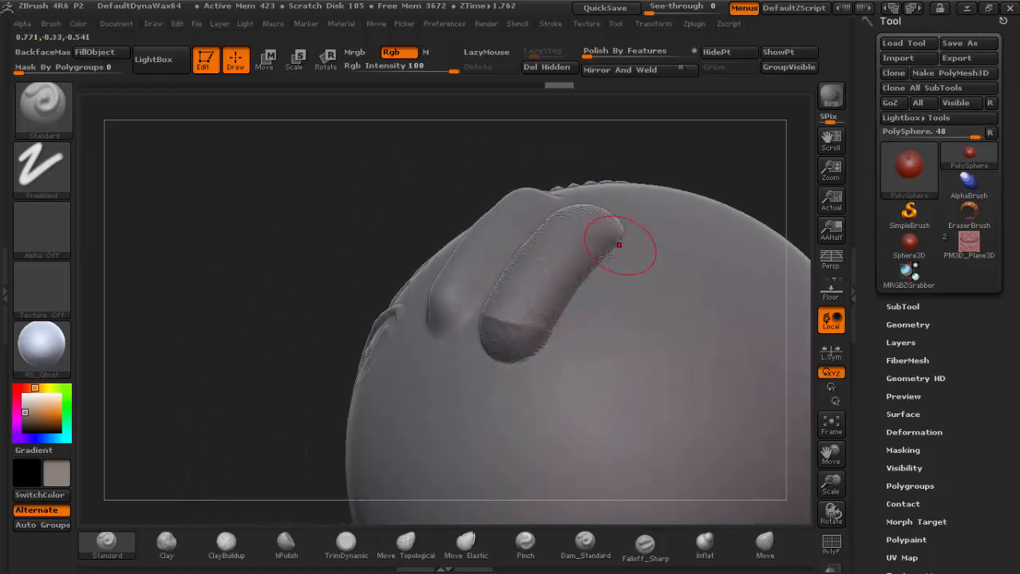
pyautogui.moveTo(605, 278); pyautogui.dragTo(539, 273, button='right')
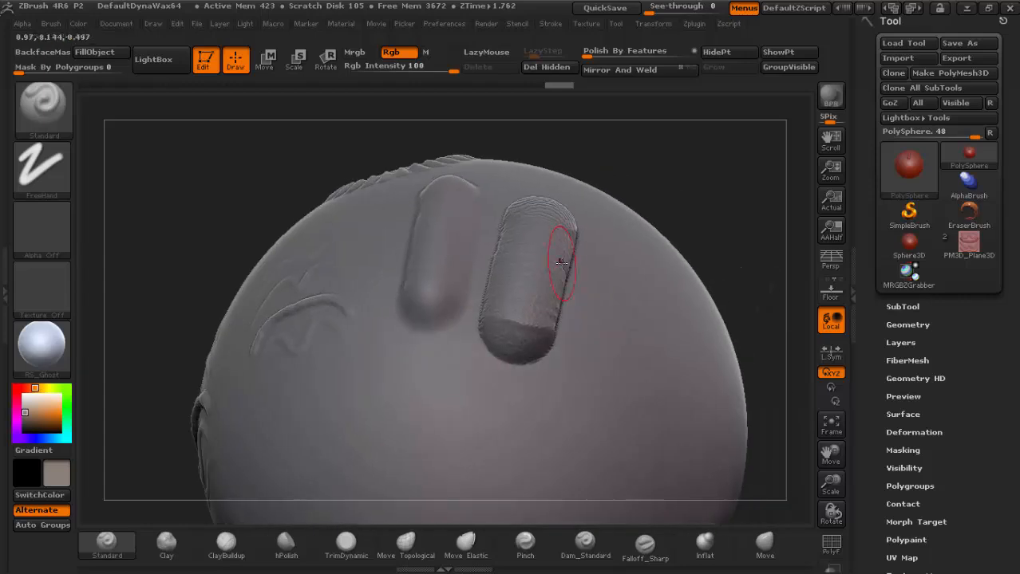
# Step: Set the Focal Shift to 100 and draw two thin strokes on the smooth surface near the ridges
pyautogui.press('space')
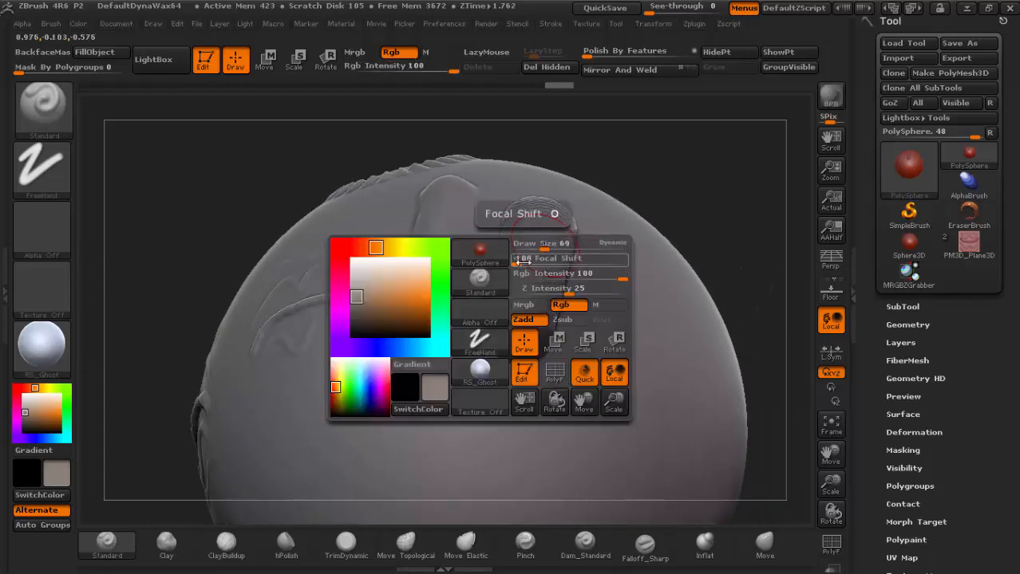
pyautogui.moveTo(520, 263); pyautogui.dragTo(634, 262)
pyautogui.moveTo(674, 234)
pyautogui.mouseDown(button='right')
pyautogui.moveTo(720, 227)
pyautogui.moveTo(660, 289)
pyautogui.mouseUp(button='right')
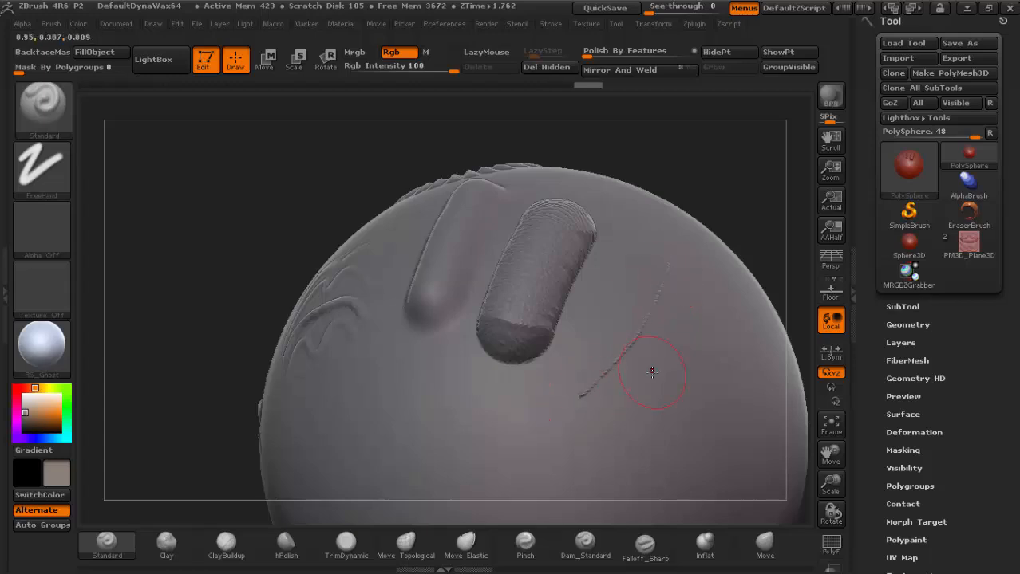
pyautogui.moveTo(646, 352)
pyautogui.mouseDown(button='right')
pyautogui.moveTo(491, 298)
pyautogui.moveTo(447, 300)
pyautogui.mouseUp(button='right')
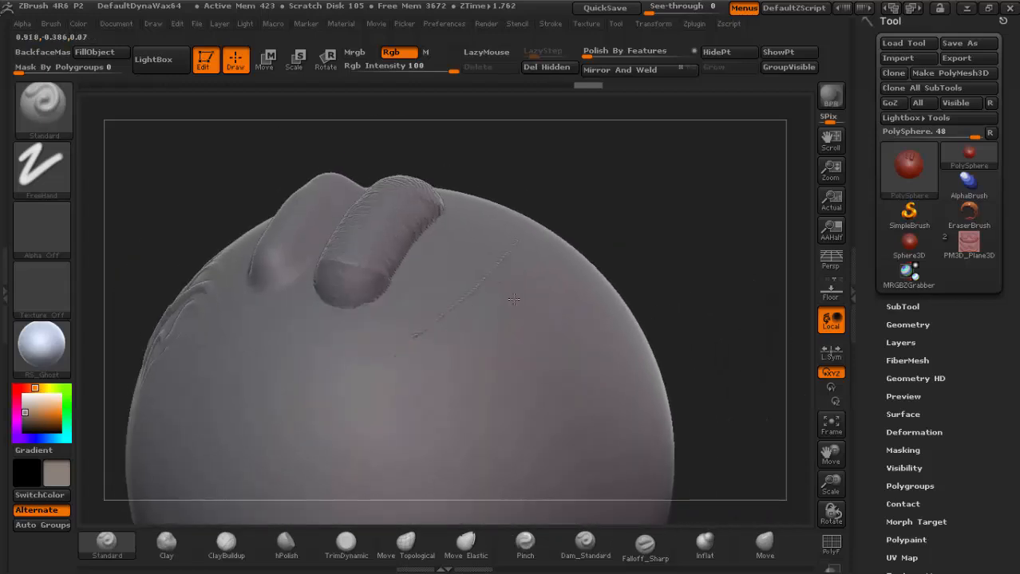
pyautogui.moveTo(283, 357); pyautogui.dragTo(306, 379)
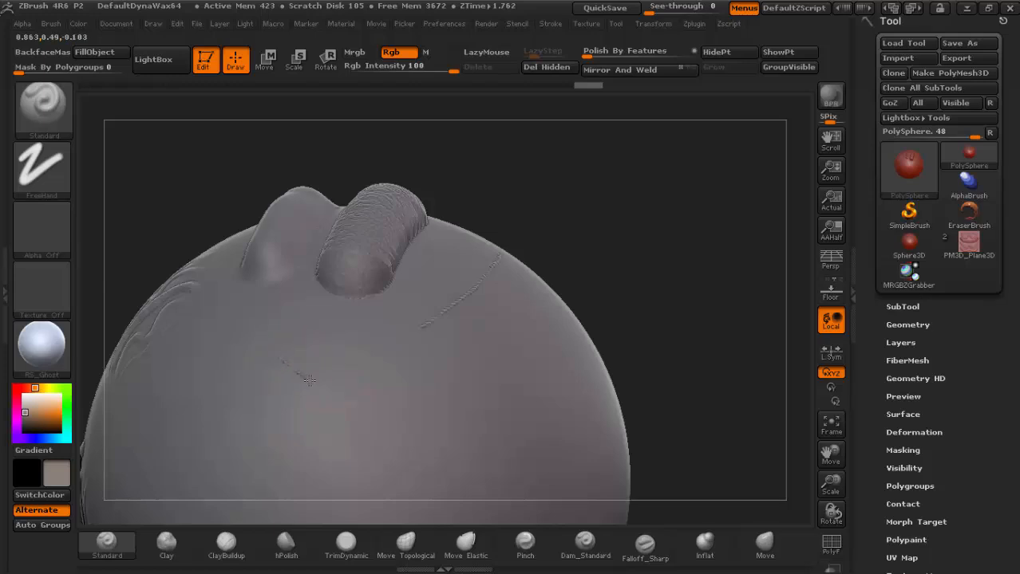
# Step: Set the Focal Shift to 38 and sculpt three short, soft-edged ridges around the thin strokes
pyautogui.press('space')
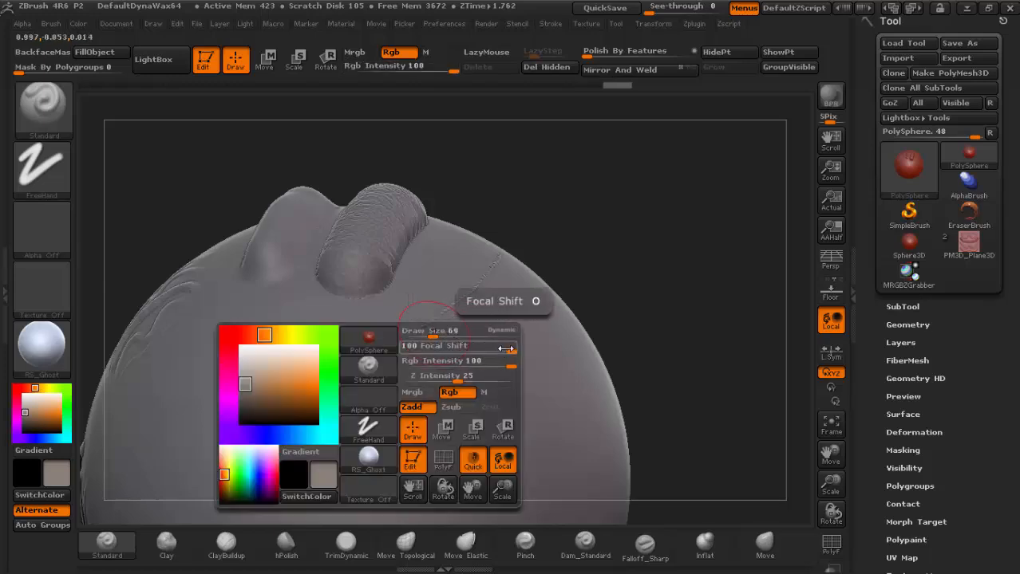
pyautogui.moveTo(510, 350); pyautogui.dragTo(472, 352)
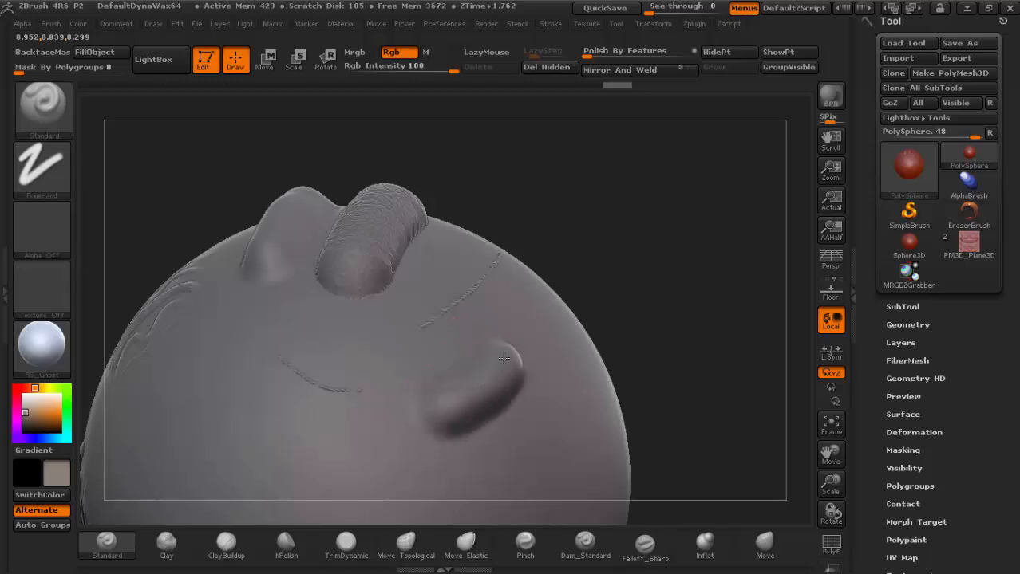
pyautogui.press('space')
pyautogui.moveTo(501, 361); pyautogui.dragTo(510, 365)
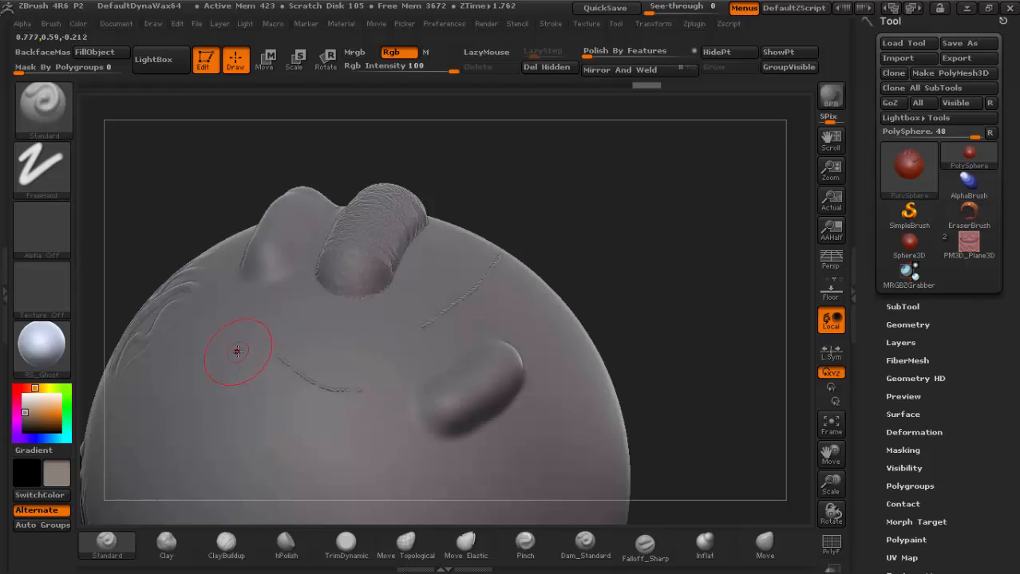
pyautogui.moveTo(220, 373)
pyautogui.mouseDown()
pyautogui.moveTo(224, 403)
pyautogui.moveTo(255, 431)
pyautogui.moveTo(280, 477)
pyautogui.mouseUp()
pyautogui.moveTo(360, 446); pyautogui.dragTo(397, 477)
# Step: Sculpt a long curved ridge that wraps around the outer side of the short ridge nearest the sphere's edge
pyautogui.moveTo(666, 415)
pyautogui.keyDown('alt'); pyautogui.mouseDown()
pyautogui.moveTo(648, 359)
pyautogui.moveTo(674, 289)
pyautogui.mouseUp(); pyautogui.keyUp('alt')
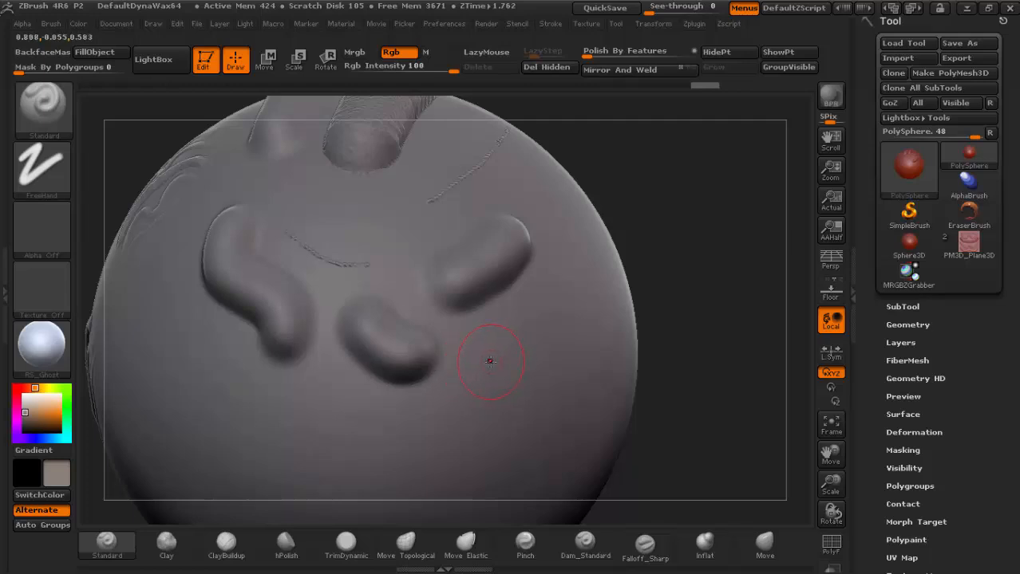
pyautogui.moveTo(475, 370); pyautogui.dragTo(498, 365)
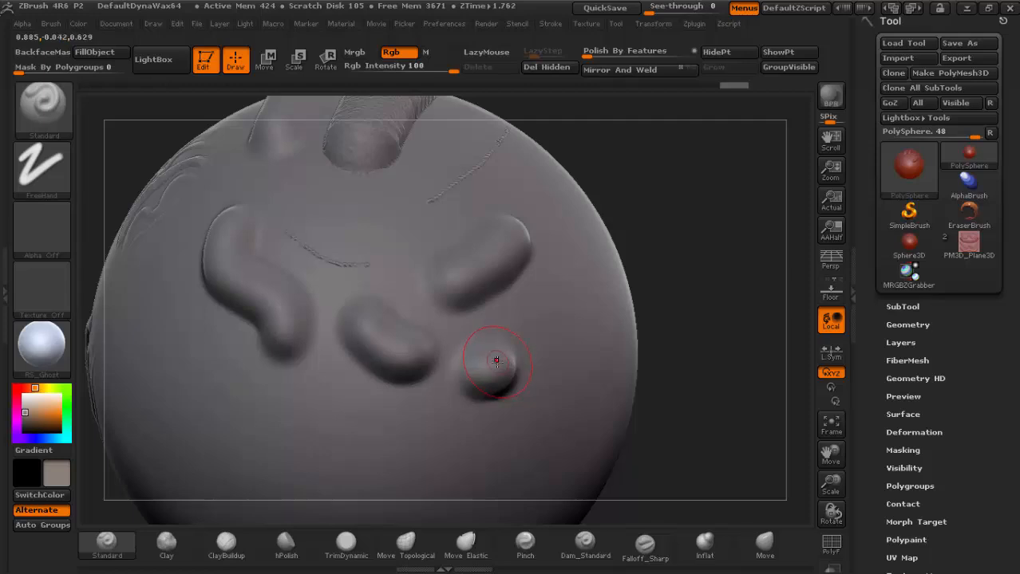
pyautogui.moveTo(496, 361)
pyautogui.mouseDown()
pyautogui.moveTo(552, 316)
pyautogui.moveTo(565, 282)
pyautogui.mouseUp()
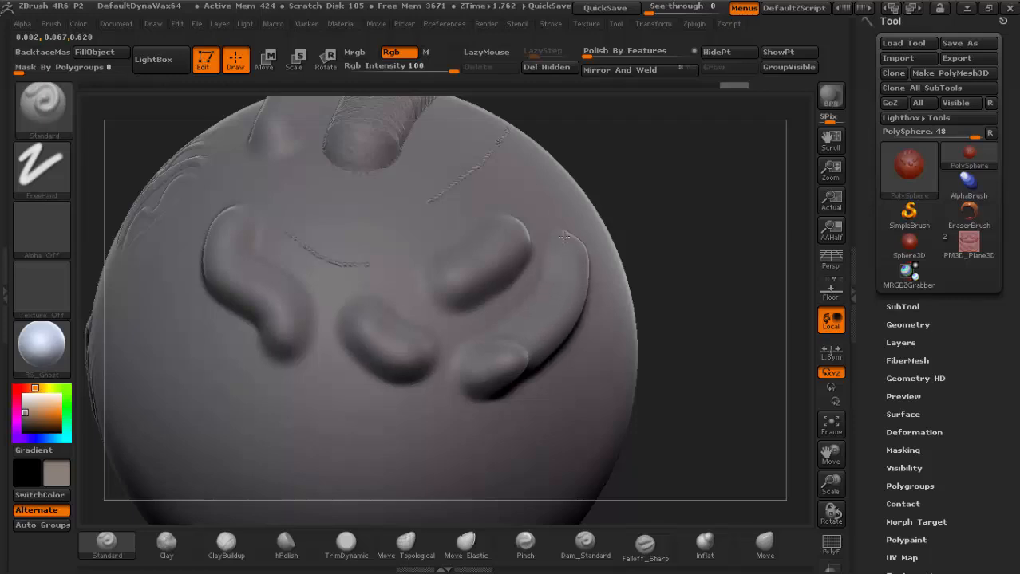
pyautogui.moveTo(564, 237); pyautogui.dragTo(526, 191)
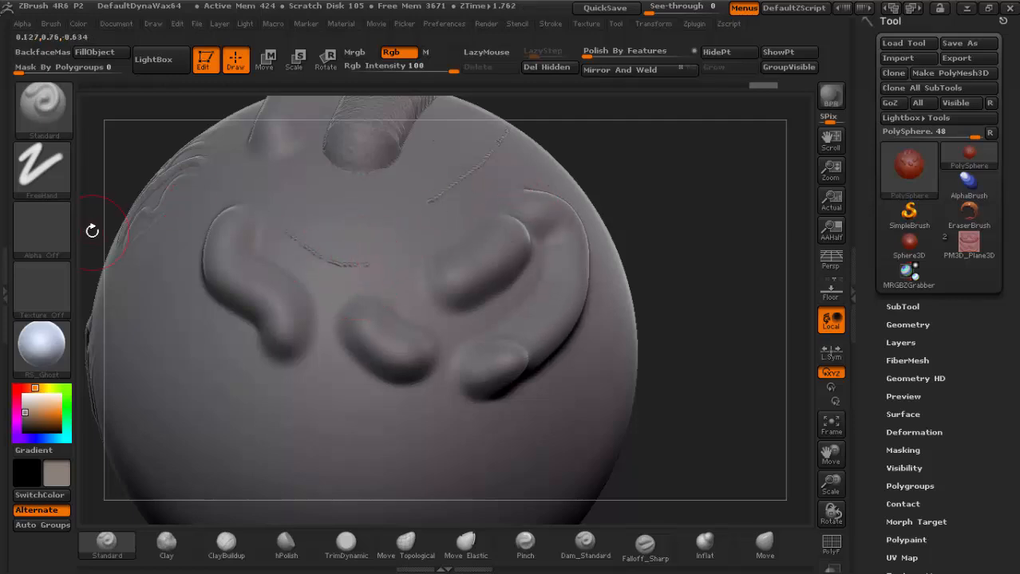
# Step: Switch the stroke type back to DragRect and the brush alpha to DepthGrab01
pyautogui.click(37, 175)
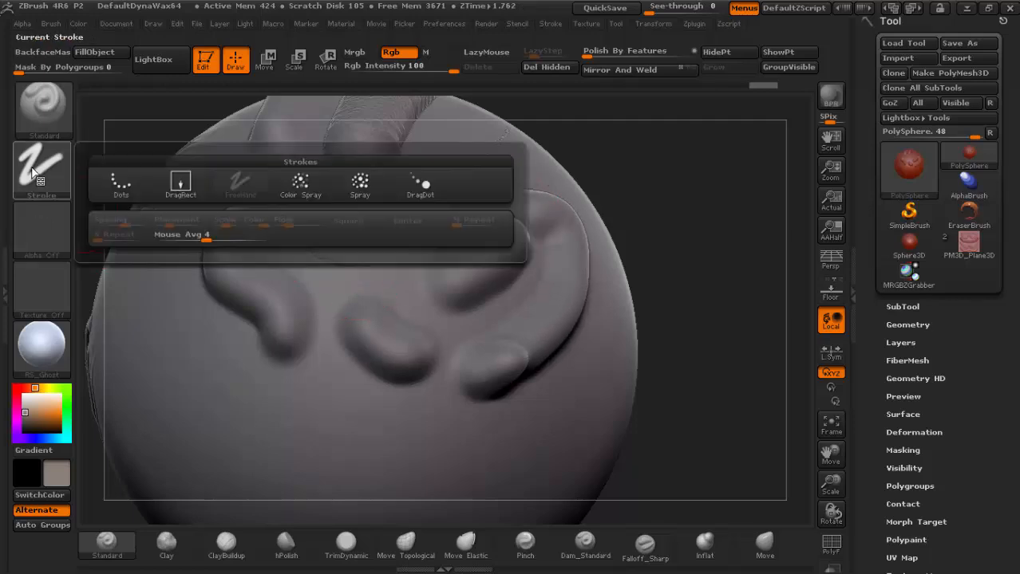
pyautogui.click(180, 185)
pyautogui.click(41, 230)
pyautogui.click(597, 242)
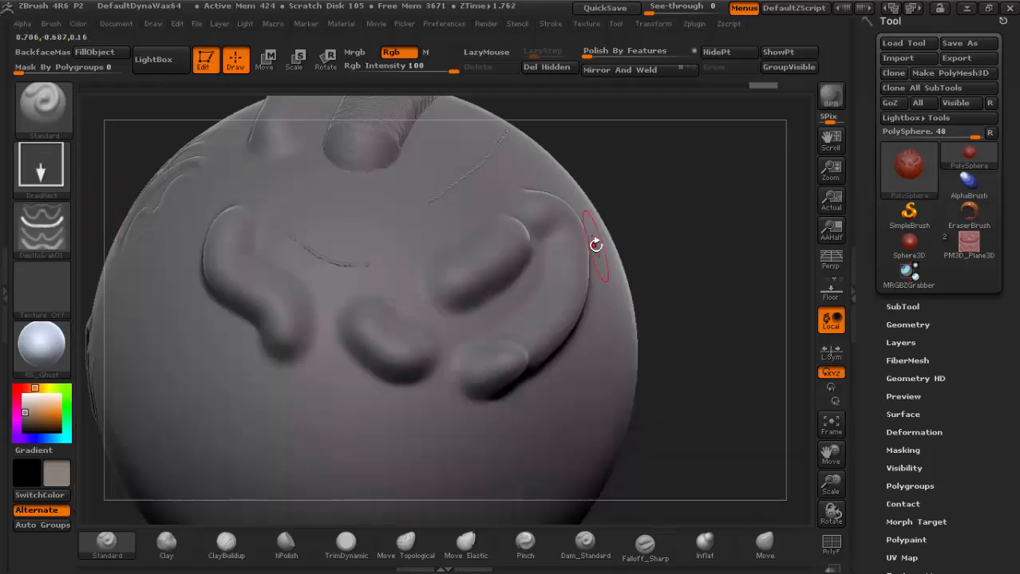
# Step: Set the Focal Shift to -100 and stamp the DepthGrab01 pattern on the smooth area below the ridges
pyautogui.moveTo(370, 365)
pyautogui.mouseDown(button='right')
pyautogui.moveTo(467, 275)
pyautogui.moveTo(435, 280)
pyautogui.mouseUp(button='right')
pyautogui.keyDown('alt'); pyautogui.moveTo(172, 459); pyautogui.dragTo(329, 315, button='right'); pyautogui.keyUp('alt')
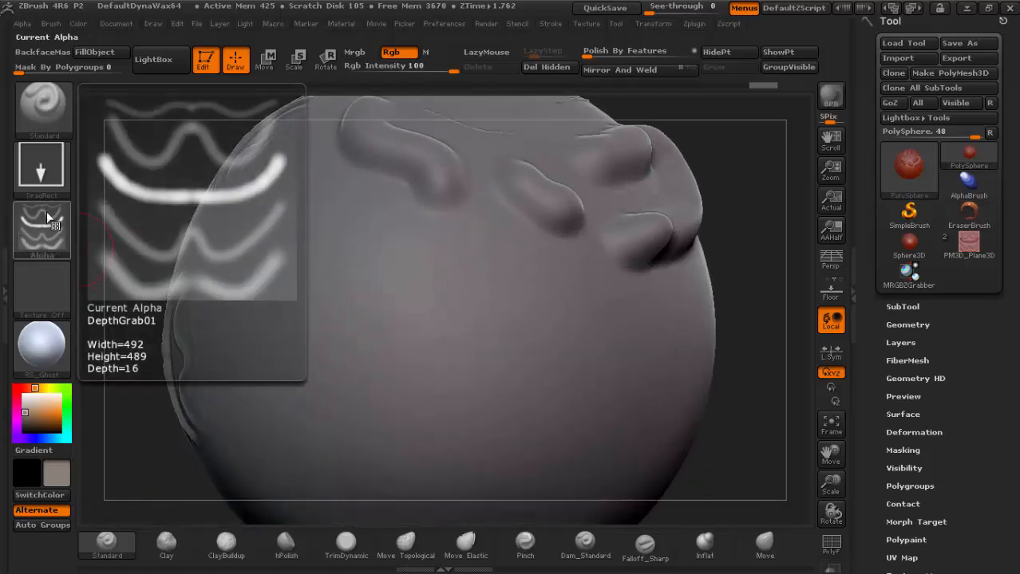
pyautogui.press('space')
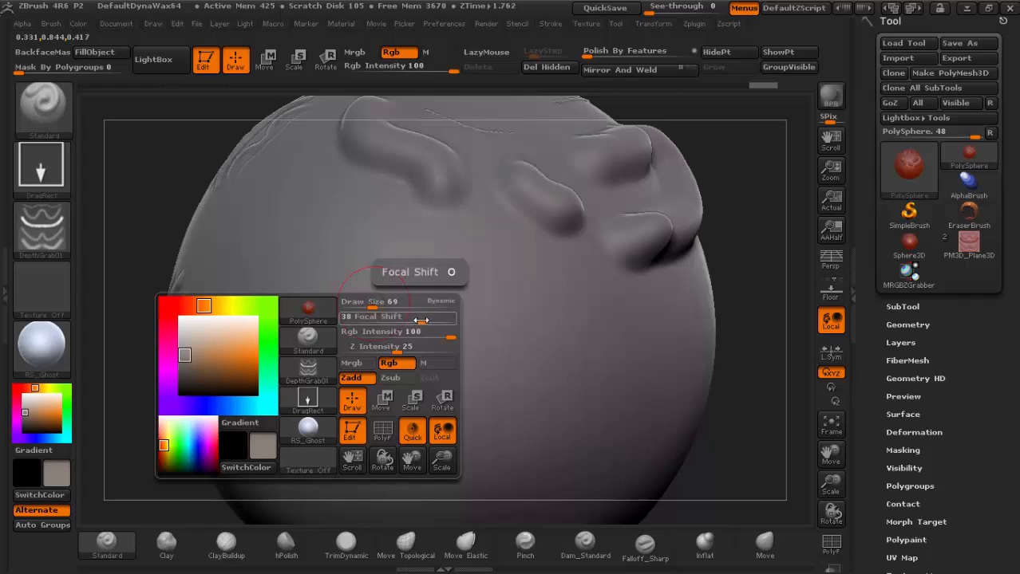
pyautogui.moveTo(421, 320); pyautogui.dragTo(334, 321)
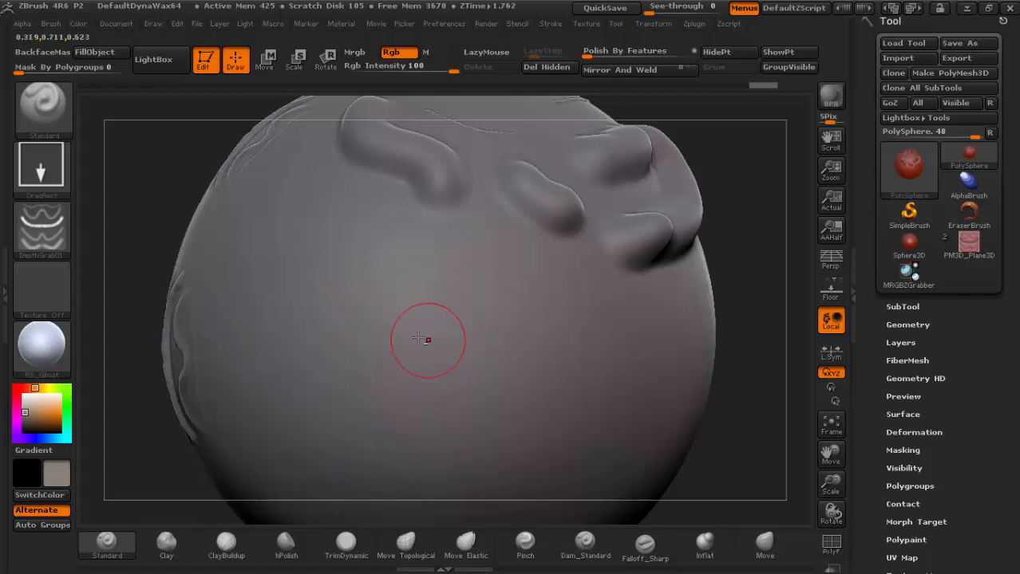
pyautogui.moveTo(374, 350); pyautogui.dragTo(367, 386)
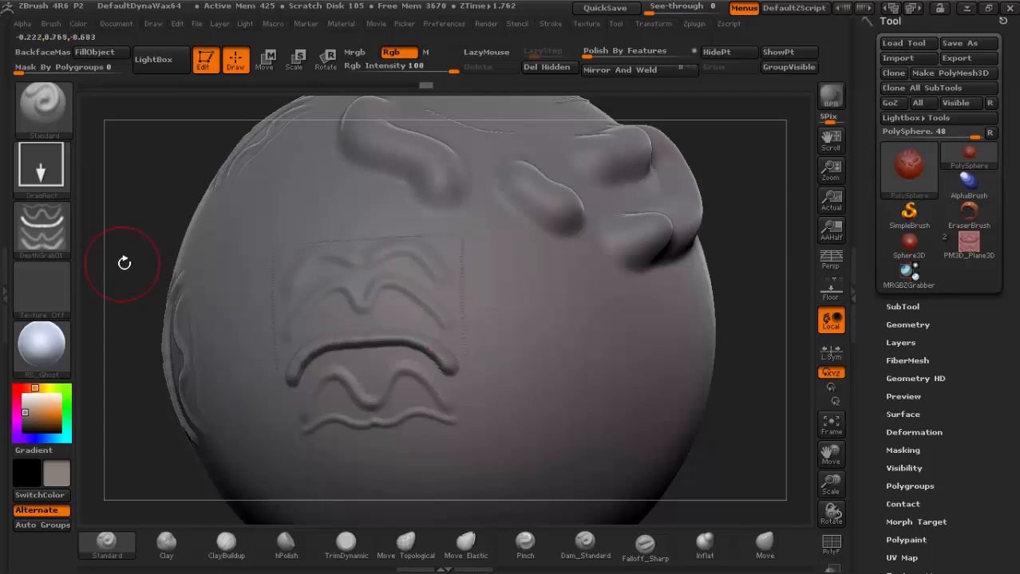
# Step: Raise the Focal Shift again and stamp a smaller, softly faded DepthGrab01 pattern beside the hard-edged stamp
pyautogui.rightClick(377, 234)
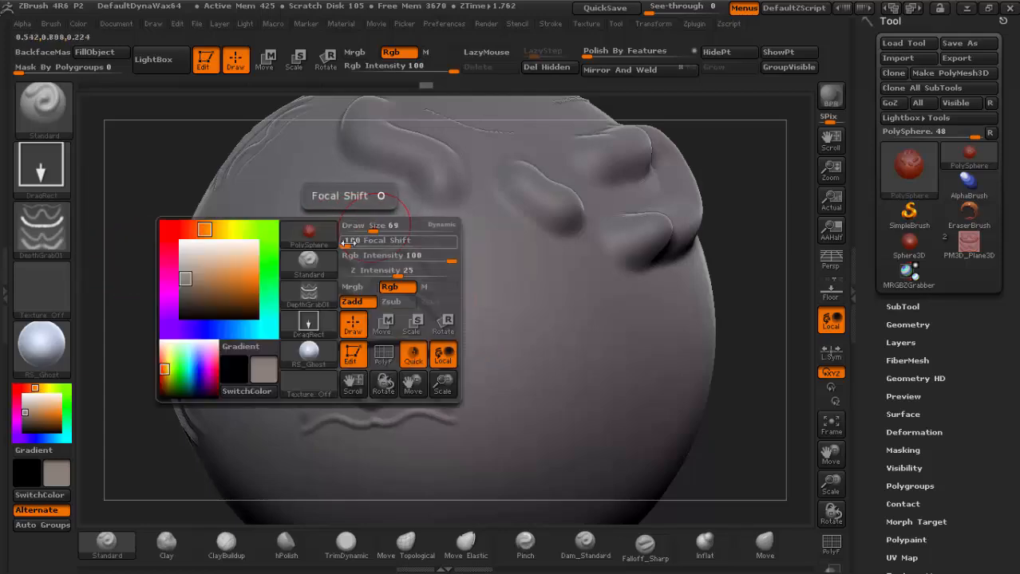
pyautogui.click(375, 246)
pyautogui.moveTo(376, 247); pyautogui.dragTo(414, 249)
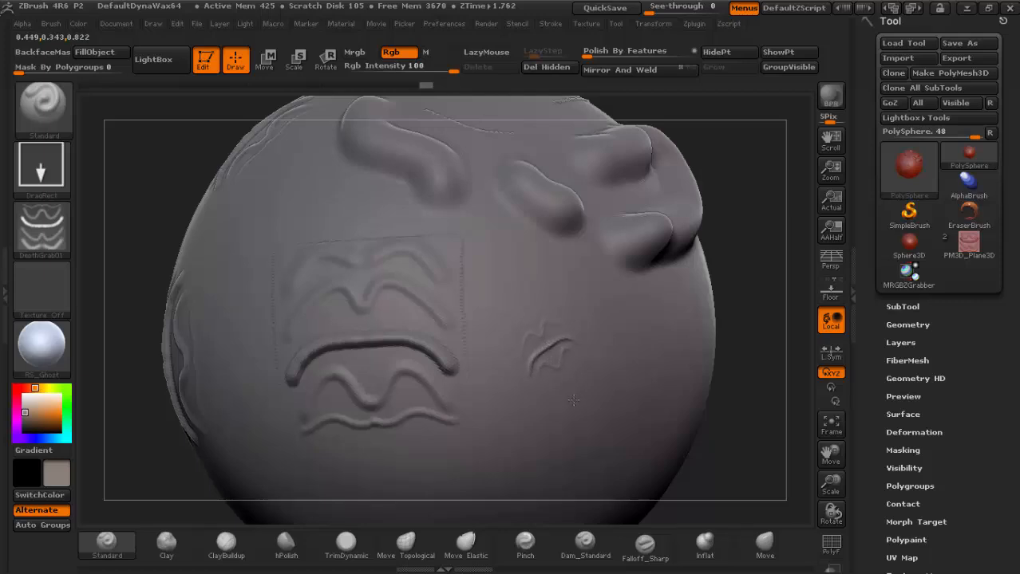
pyautogui.moveTo(573, 400); pyautogui.dragTo(558, 439)
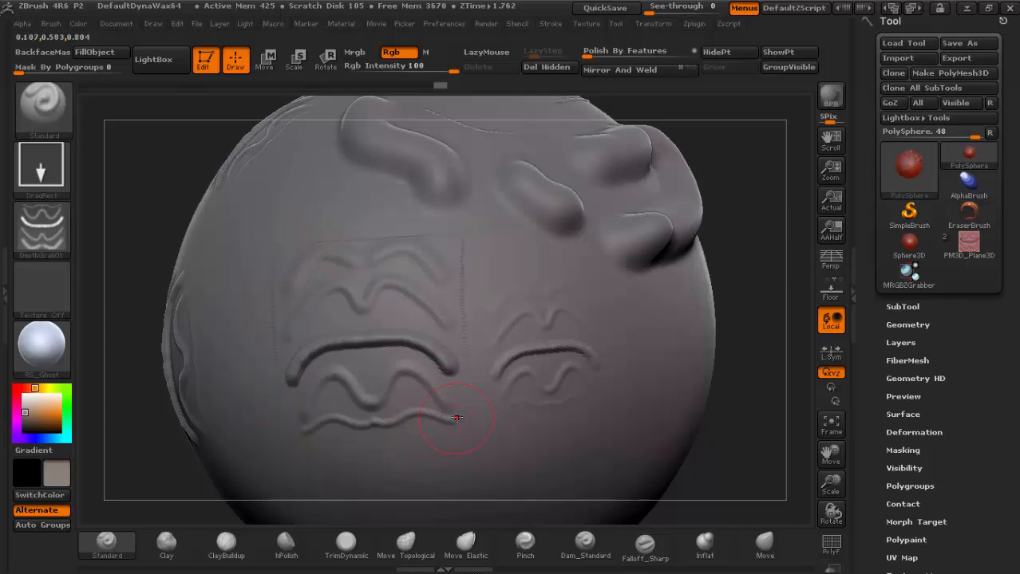
# Step: Stamp several more DepthGrab01 patterns at varied sizes and angles across the neighbouring smooth side of the sphere
pyautogui.moveTo(617, 374)
pyautogui.mouseDown(button='right')
pyautogui.moveTo(563, 360)
pyautogui.moveTo(588, 357)
pyautogui.mouseUp(button='right')
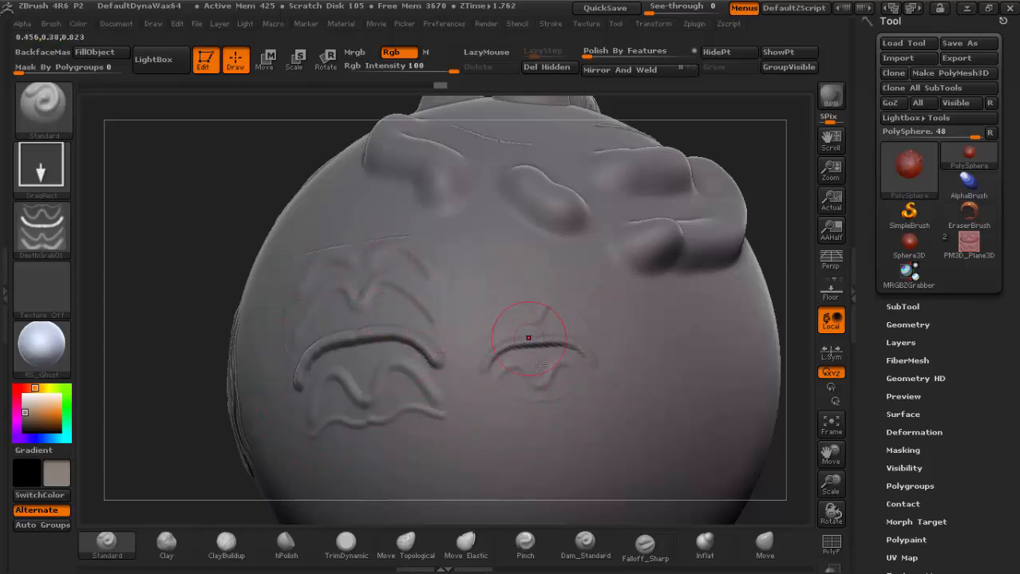
pyautogui.keyDown('alt'); pyautogui.moveTo(630, 396); pyautogui.dragTo(536, 351, button='right'); pyautogui.keyUp('alt')
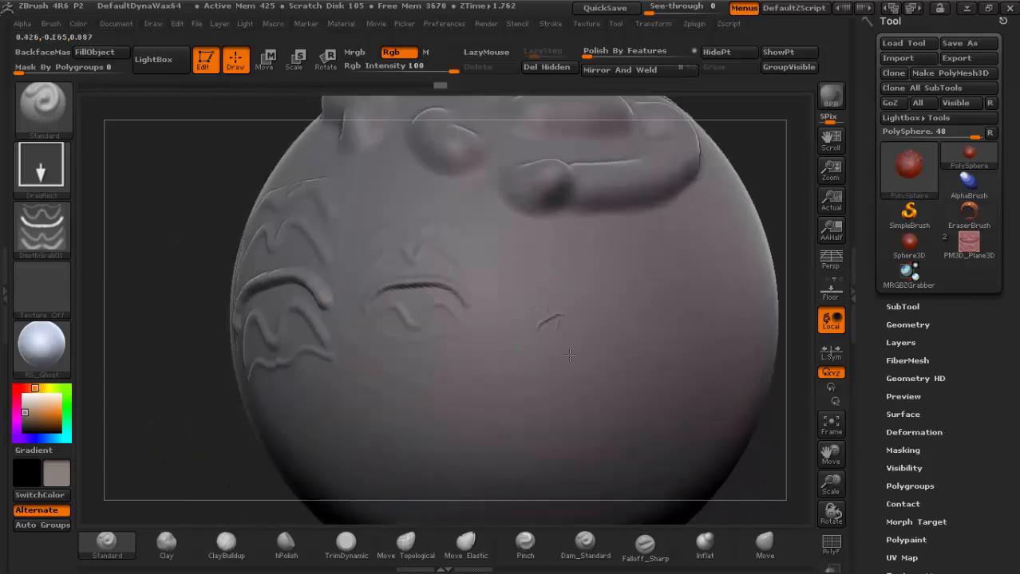
pyautogui.moveTo(570, 354); pyautogui.dragTo(556, 431)
pyautogui.moveTo(416, 399); pyautogui.dragTo(457, 468)
pyautogui.moveTo(558, 410)
pyautogui.keyDown('alt'); pyautogui.mouseDown(button='right')
pyautogui.moveTo(536, 330)
pyautogui.moveTo(398, 339)
pyautogui.moveTo(474, 343)
pyautogui.moveTo(377, 323)
pyautogui.mouseUp(button='right'); pyautogui.keyUp('alt')
pyautogui.moveTo(418, 392); pyautogui.dragTo(493, 461)
pyautogui.moveTo(576, 372); pyautogui.dragTo(396, 312, button='right')
pyautogui.moveTo(446, 389); pyautogui.dragTo(406, 401)
# Step: Fill the remaining smooth areas on the sphere's next side with large rotated DepthGrab01 stamps
pyautogui.moveTo(568, 337)
pyautogui.mouseDown(button='right')
pyautogui.moveTo(464, 403)
pyautogui.moveTo(523, 295)
pyautogui.mouseUp(button='right')
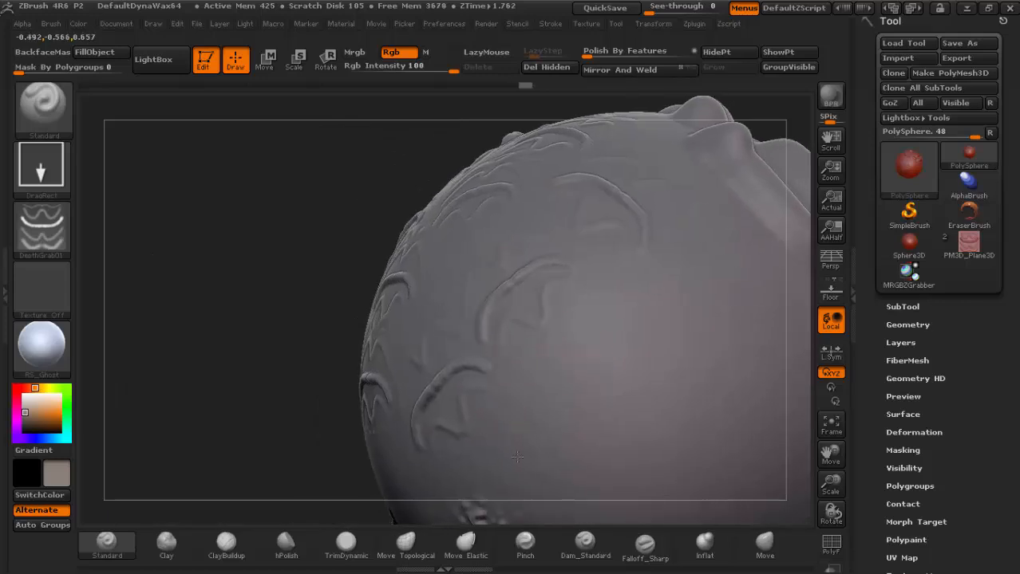
pyautogui.moveTo(440, 395)
pyautogui.mouseDown(button='right')
pyautogui.moveTo(375, 351)
pyautogui.moveTo(576, 331)
pyautogui.mouseUp(button='right')
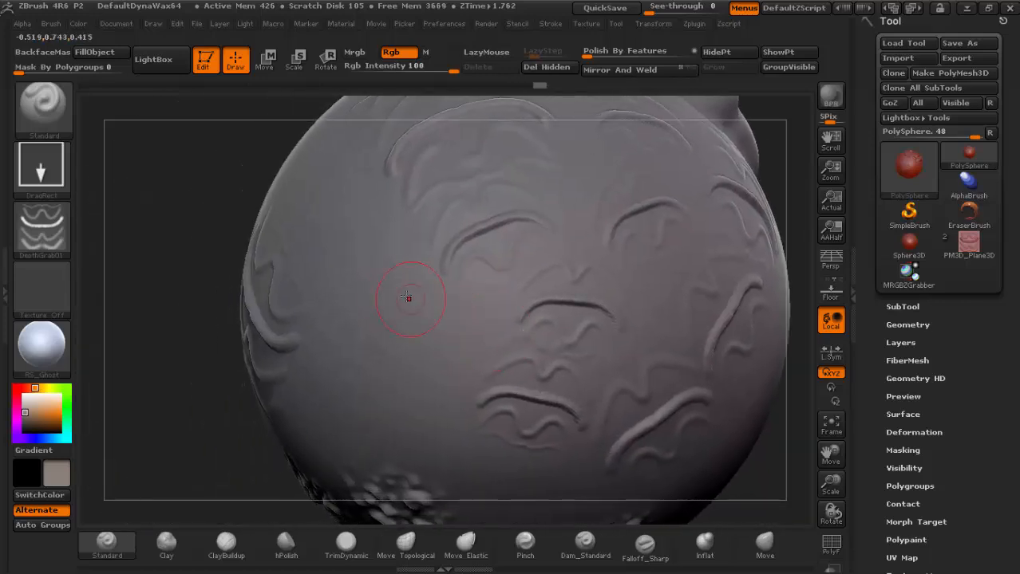
pyautogui.moveTo(411, 336); pyautogui.dragTo(437, 397)
pyautogui.moveTo(437, 207)
pyautogui.keyDown('alt'); pyautogui.mouseDown(button='right')
pyautogui.moveTo(443, 290)
pyautogui.moveTo(466, 305)
pyautogui.moveTo(342, 209)
pyautogui.moveTo(348, 264)
pyautogui.mouseUp(button='right'); pyautogui.keyUp('alt')
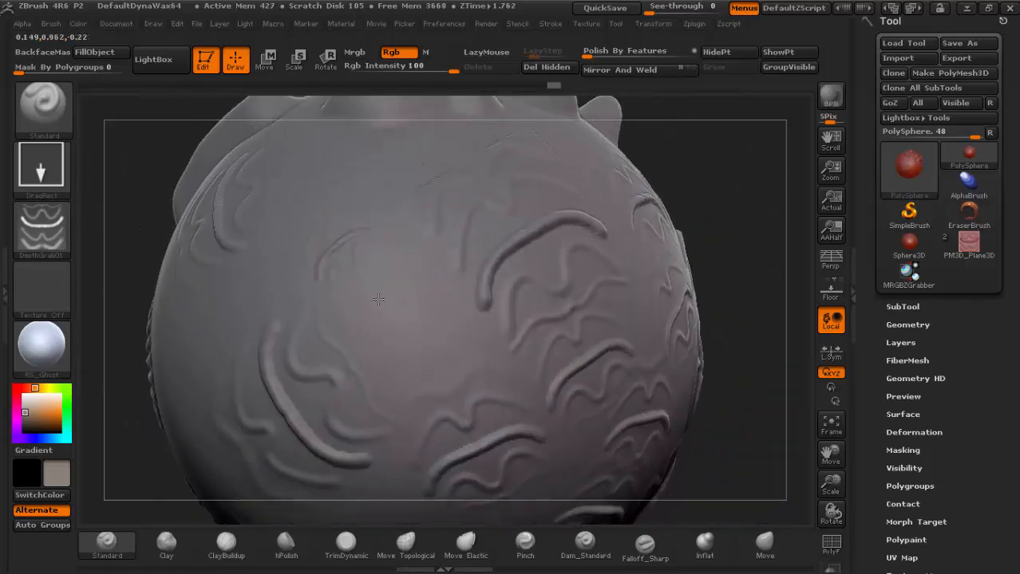
pyautogui.moveTo(378, 299); pyautogui.dragTo(375, 373)
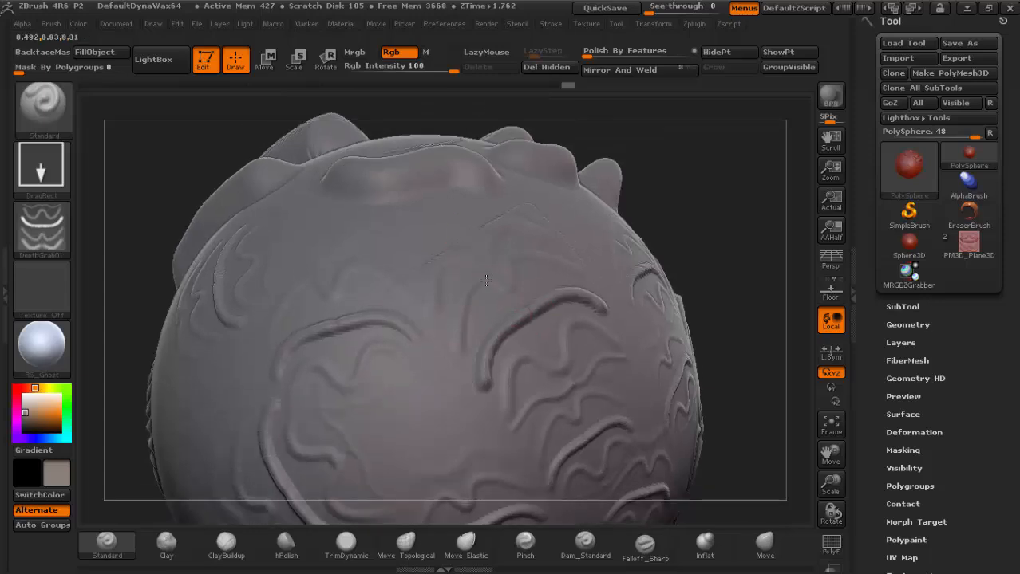